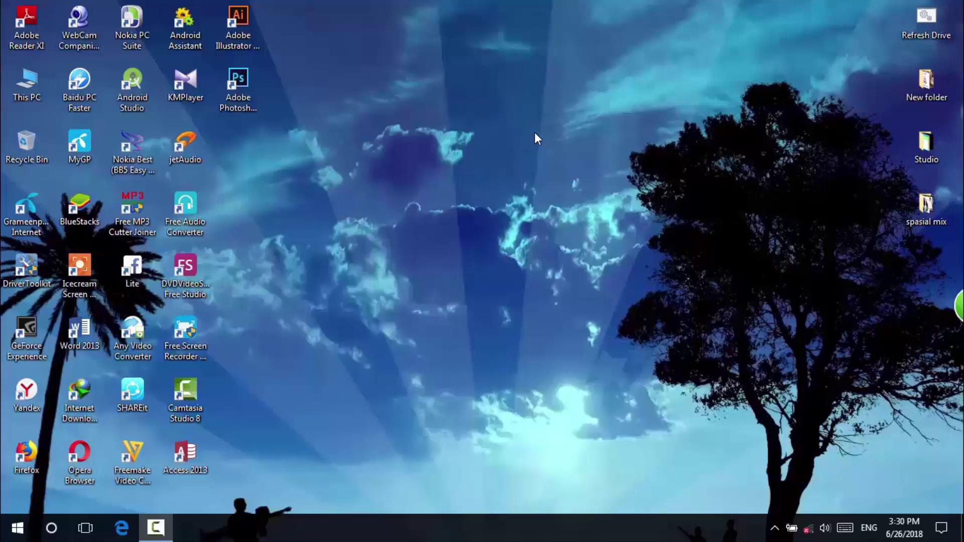
pyautogui.rightClick(534, 131)
pyautogui.click(550, 173)
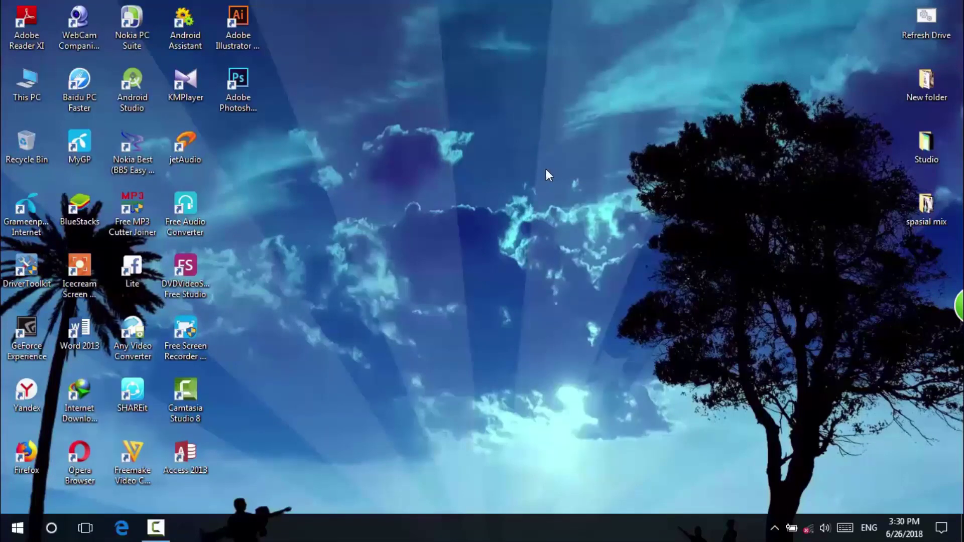
pyautogui.click(228, 25)
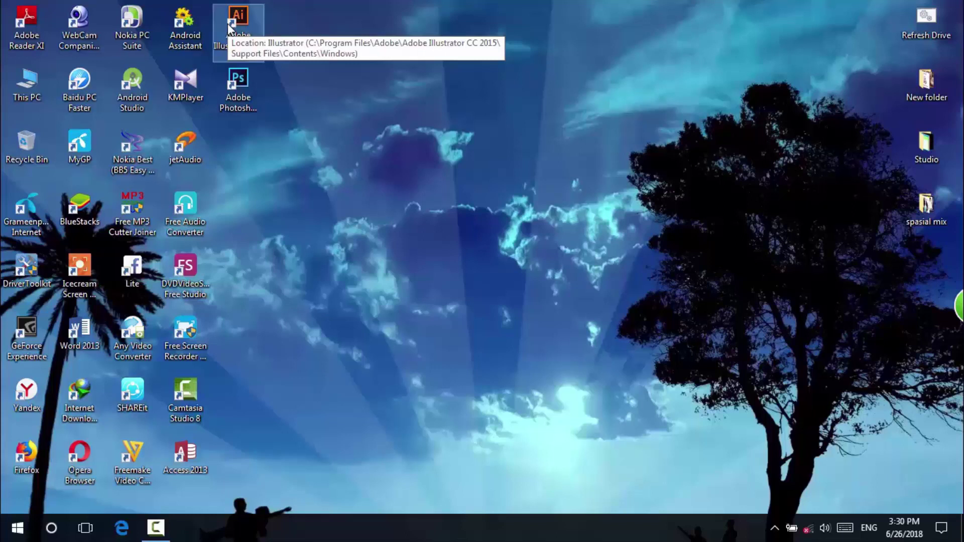
pyautogui.click(251, 93)
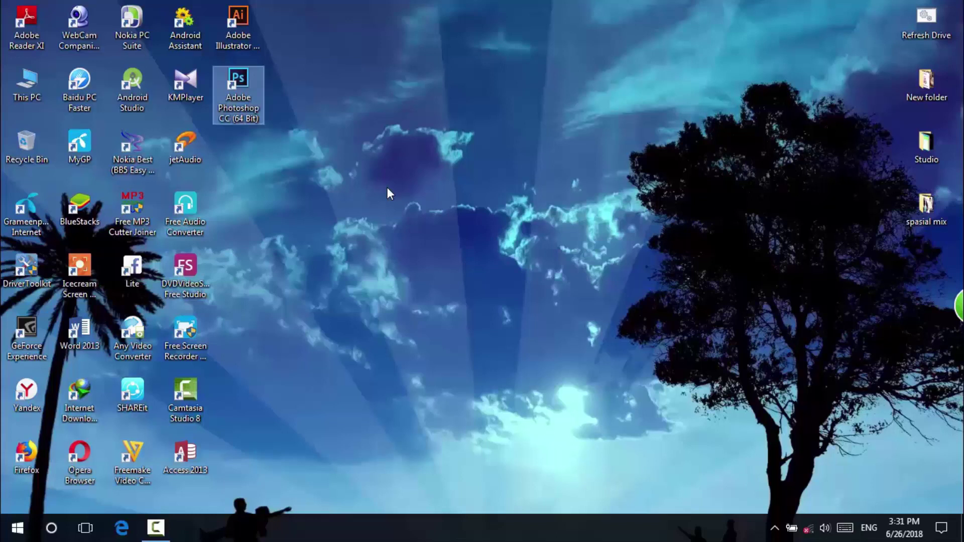
pyautogui.rightClick(408, 155)
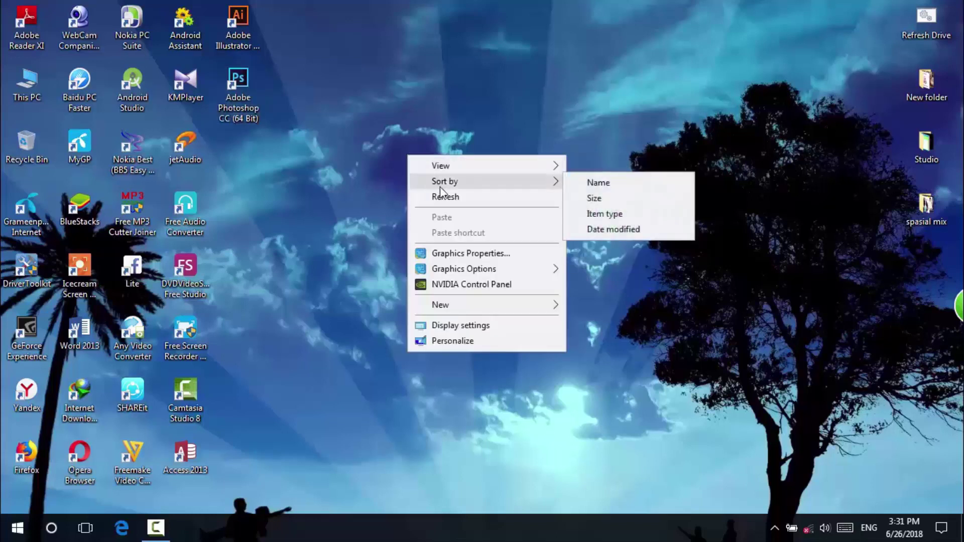
pyautogui.click(447, 196)
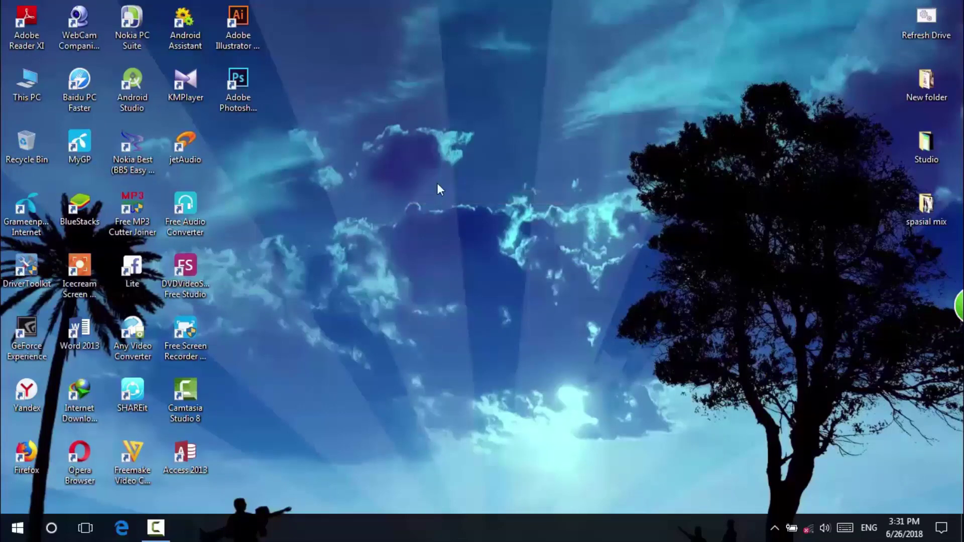
# Step: Launch Adobe Illustrator and create a new one-artboard document with the Web profile at 960 x 560 px
pyautogui.doubleClick(252, 35)
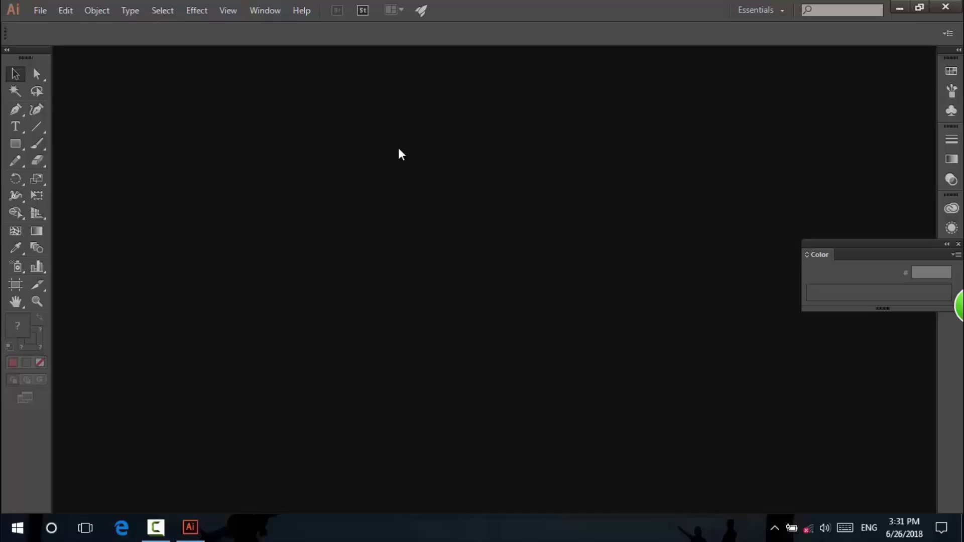
pyautogui.click(37, 13)
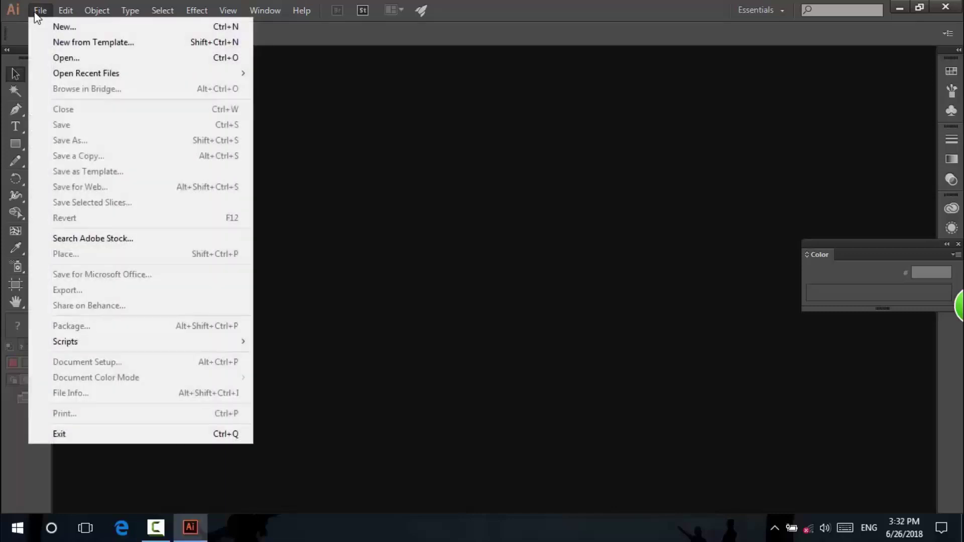
pyautogui.click(67, 27)
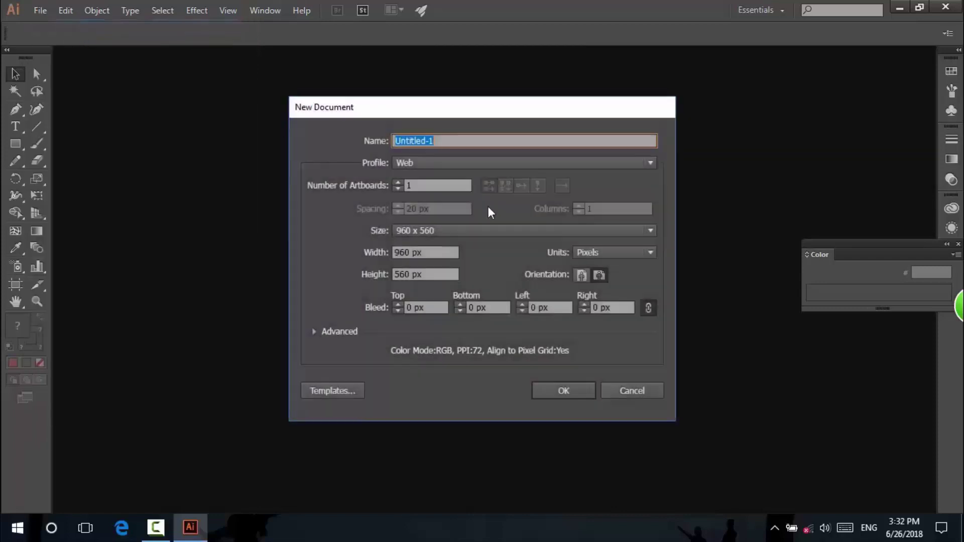
pyautogui.click(446, 163)
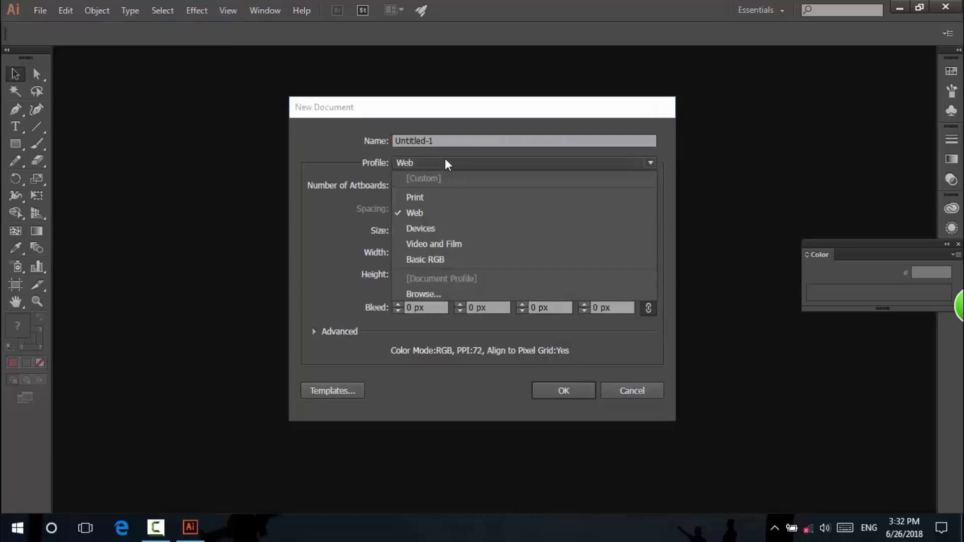
pyautogui.click(428, 198)
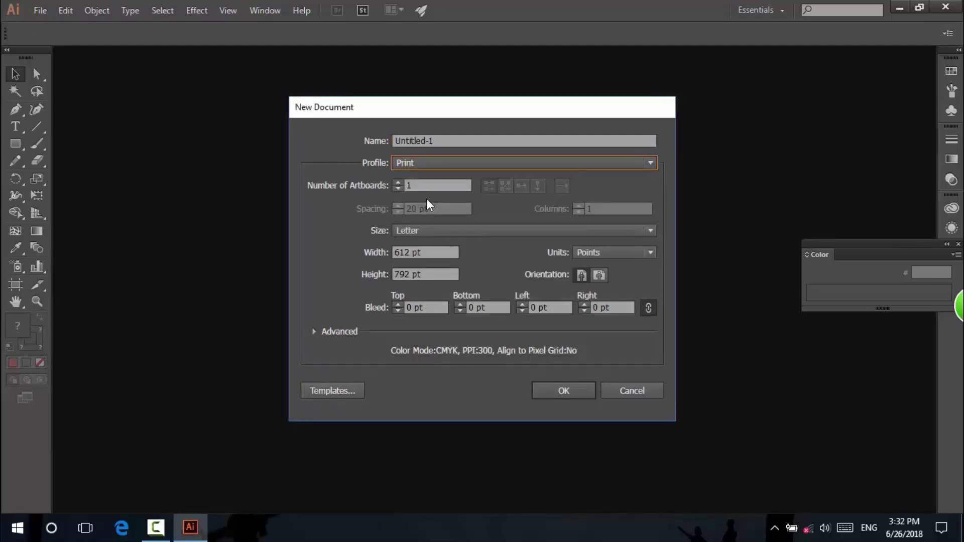
pyautogui.click(541, 392)
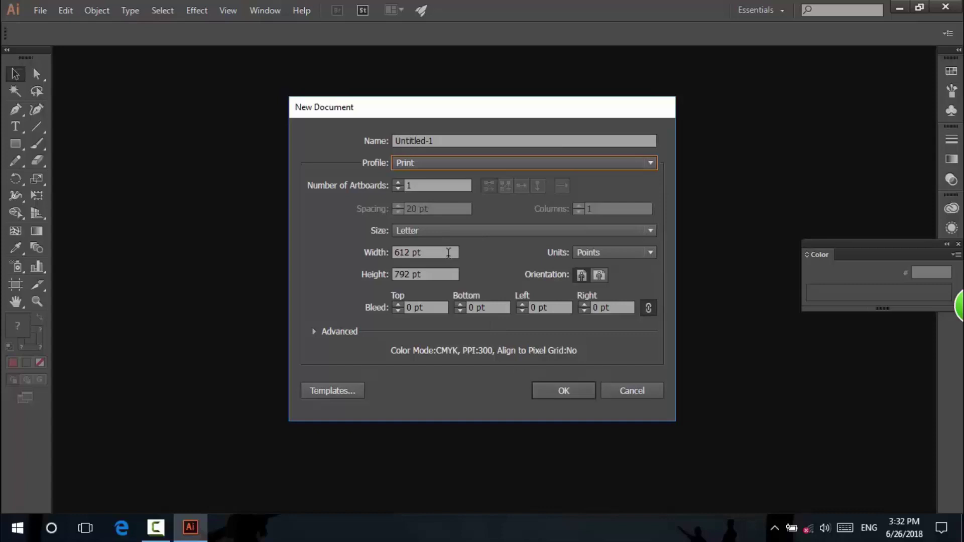
pyautogui.click(416, 169)
pyautogui.click(423, 211)
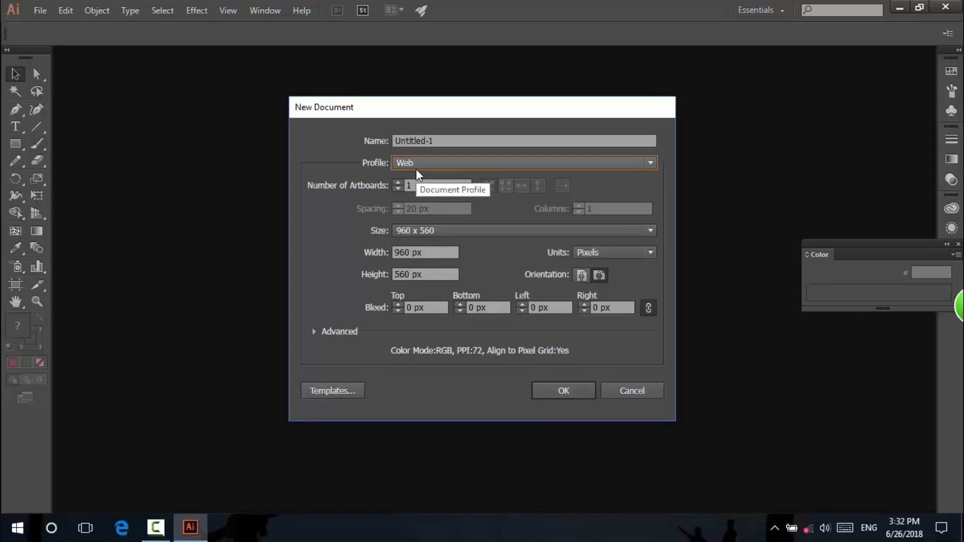
pyautogui.click(548, 396)
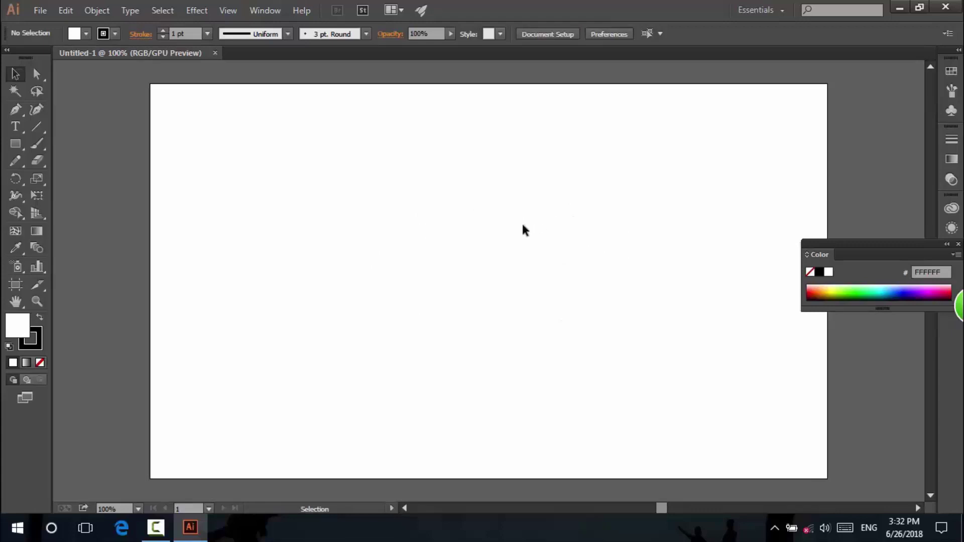
# Step: Close the floating Color panel to clear the view of the artboard
pyautogui.moveTo(874, 250); pyautogui.dragTo(732, 206)
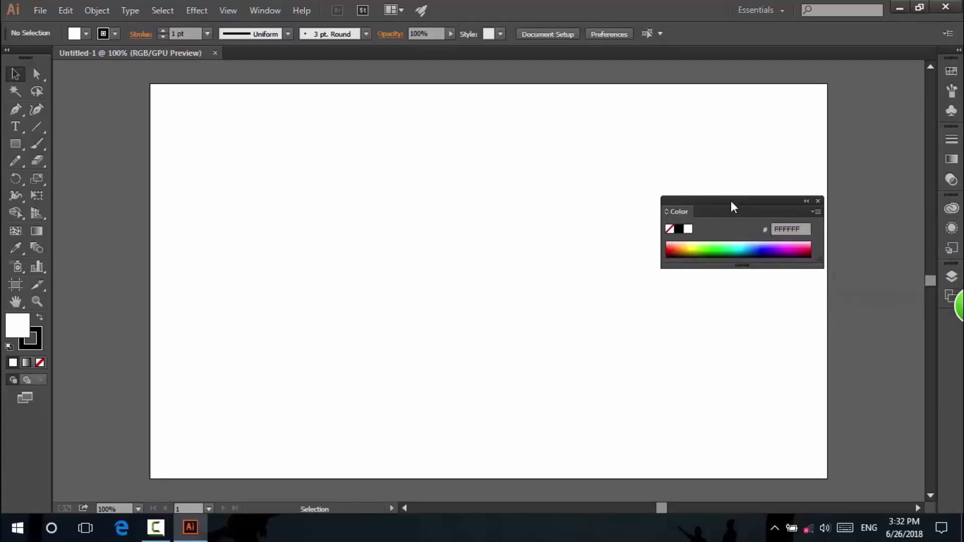
pyautogui.click(821, 199)
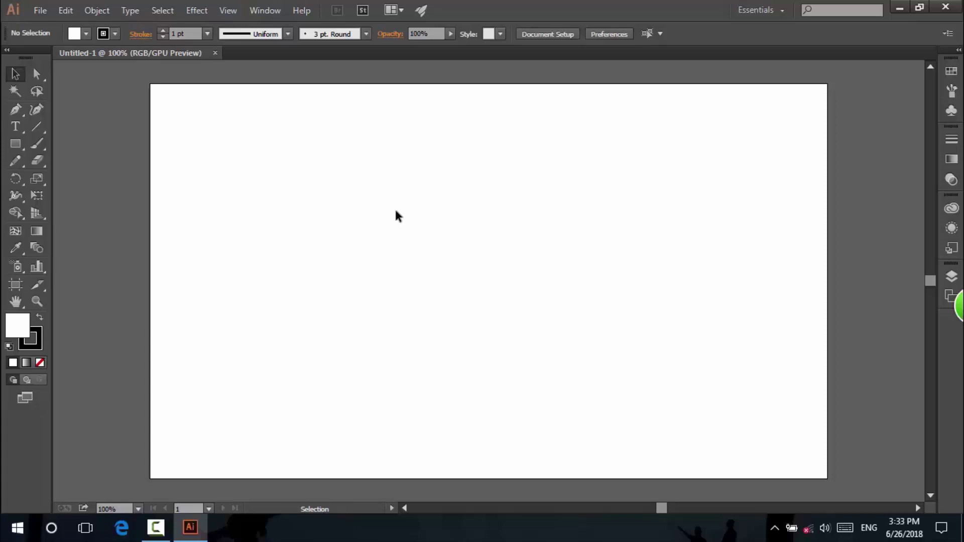
pyautogui.scroll(-1, 387, 215)
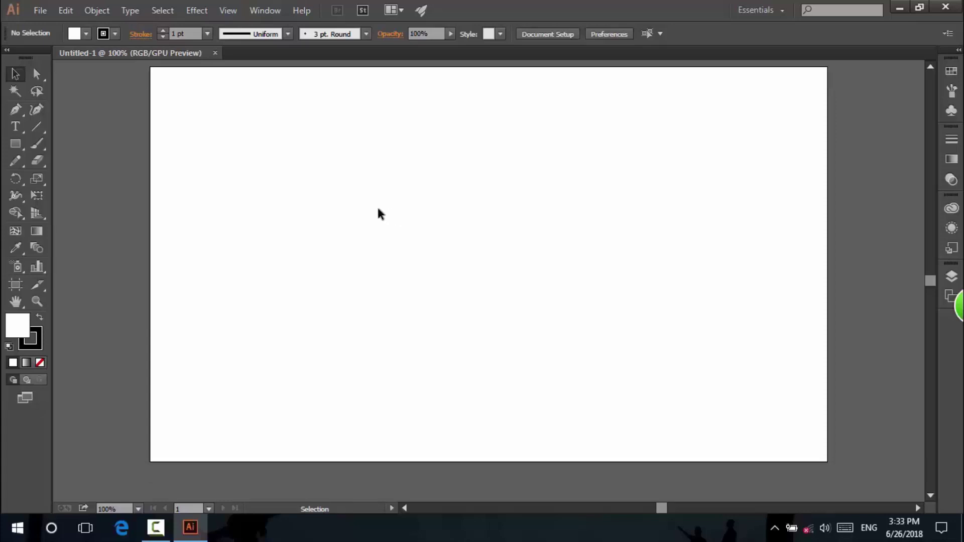
pyautogui.scroll(1, 379, 213)
# Step: Show the Pathfinder panel and look through the Transform and Align panels grouped with it
pyautogui.click(264, 11)
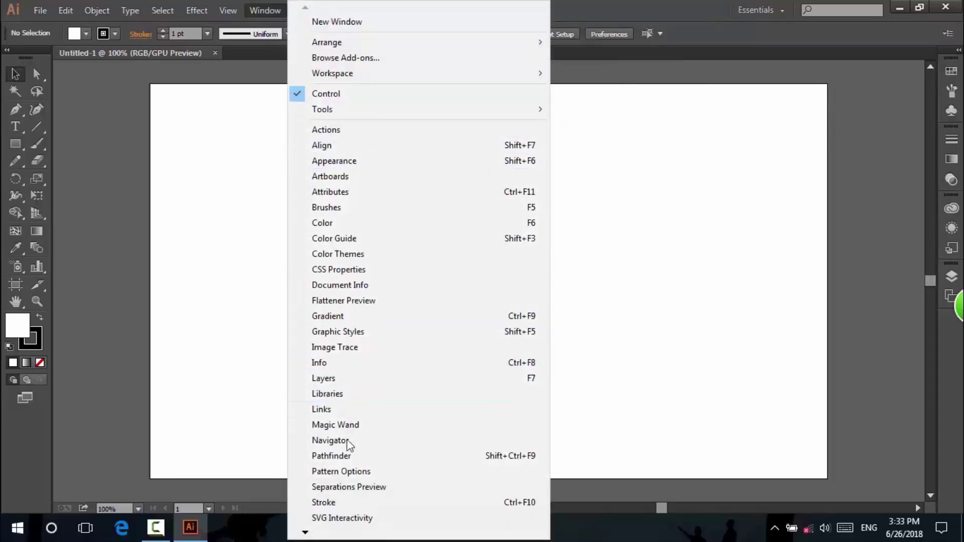
pyautogui.click(439, 460)
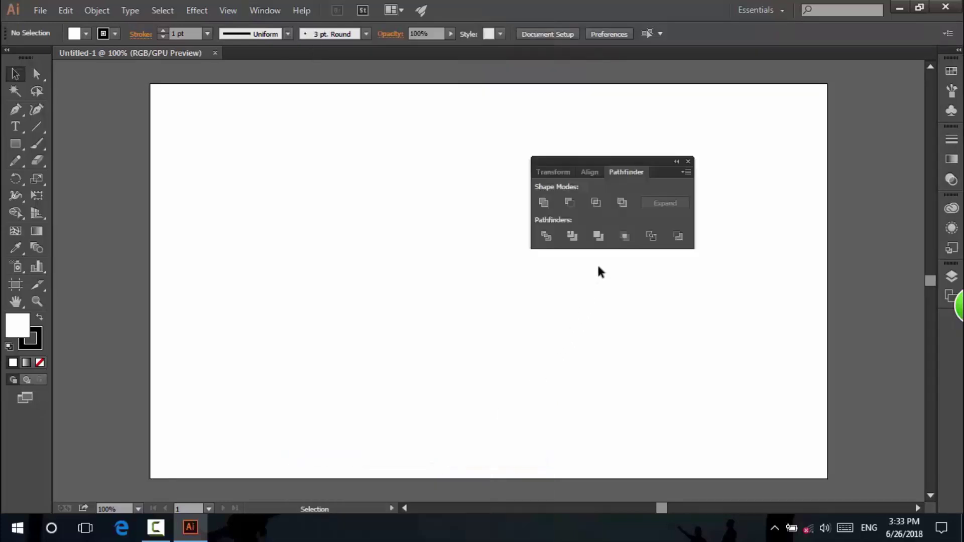
pyautogui.click(596, 172)
pyautogui.click(626, 171)
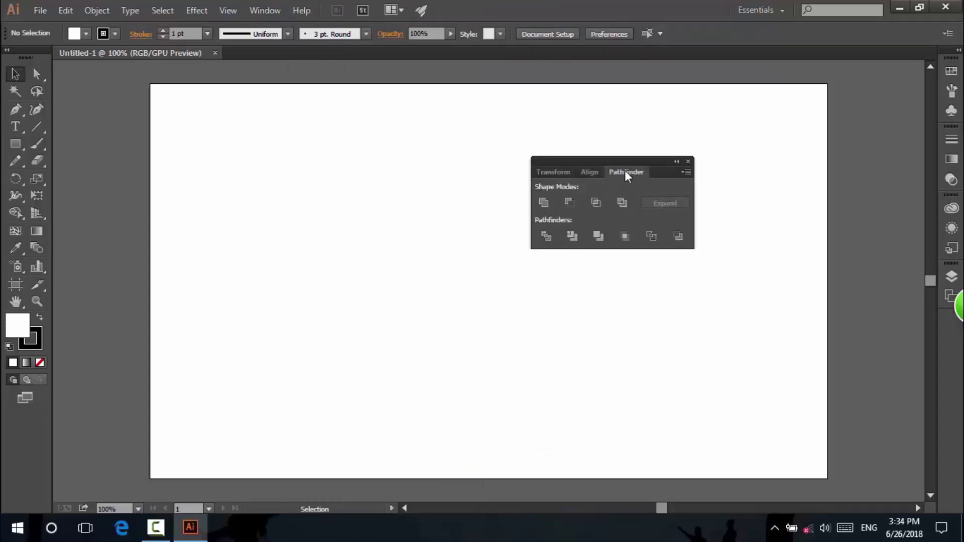
pyautogui.click(553, 172)
pyautogui.click(592, 173)
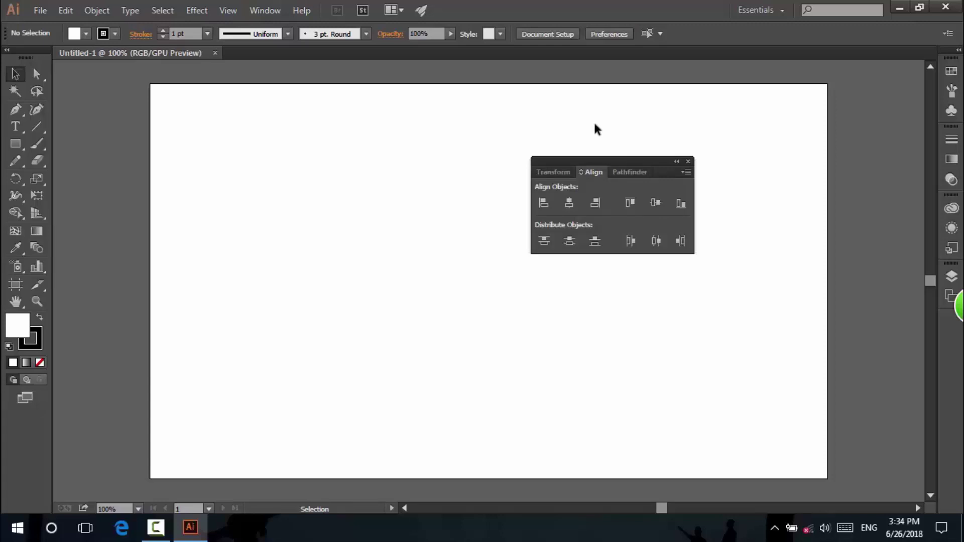
# Step: Look up the shortcut for the Pathfinder panel and close the Align and Pathfinder panel group
pyautogui.click(272, 9)
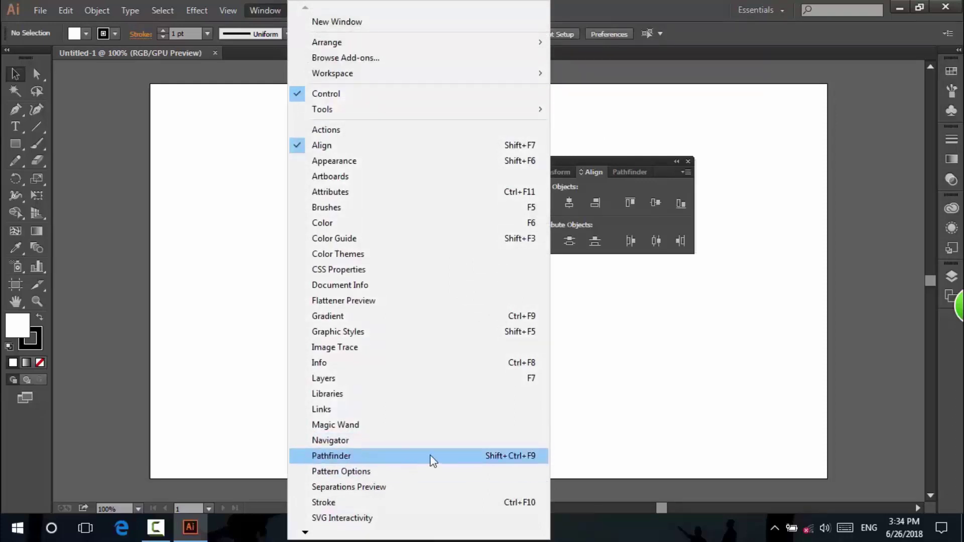
pyautogui.click(628, 331)
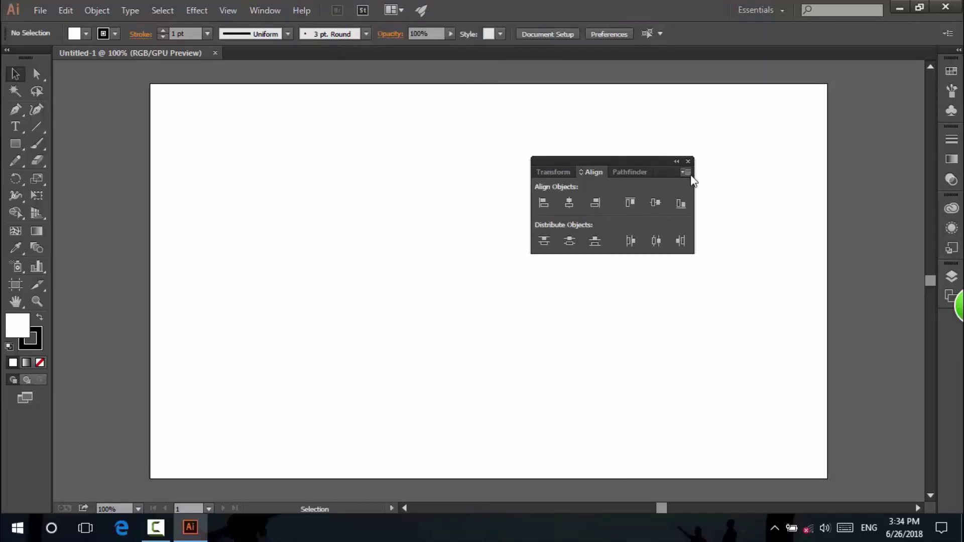
pyautogui.click(688, 161)
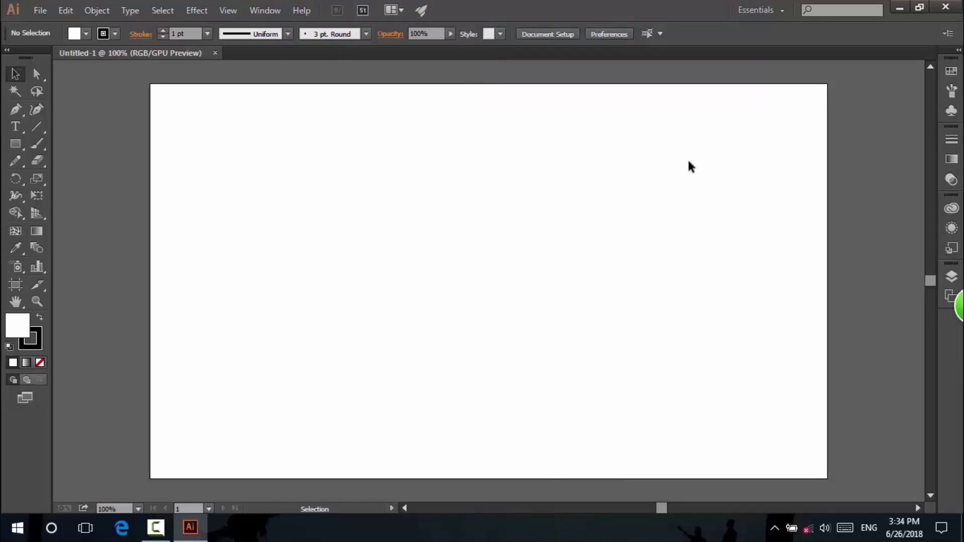
# Step: Show the Pathfinder panel again and place it over the artboard's upper-right edge
pyautogui.press('ctrl')
pyautogui.hotkey('ctrl', 'shift', 'F9')
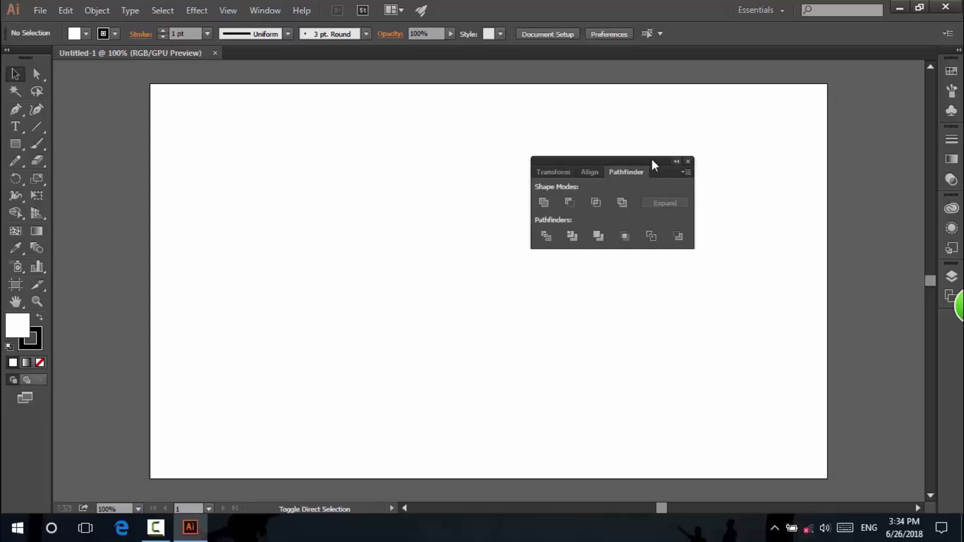
pyautogui.moveTo(600, 157); pyautogui.dragTo(735, 143)
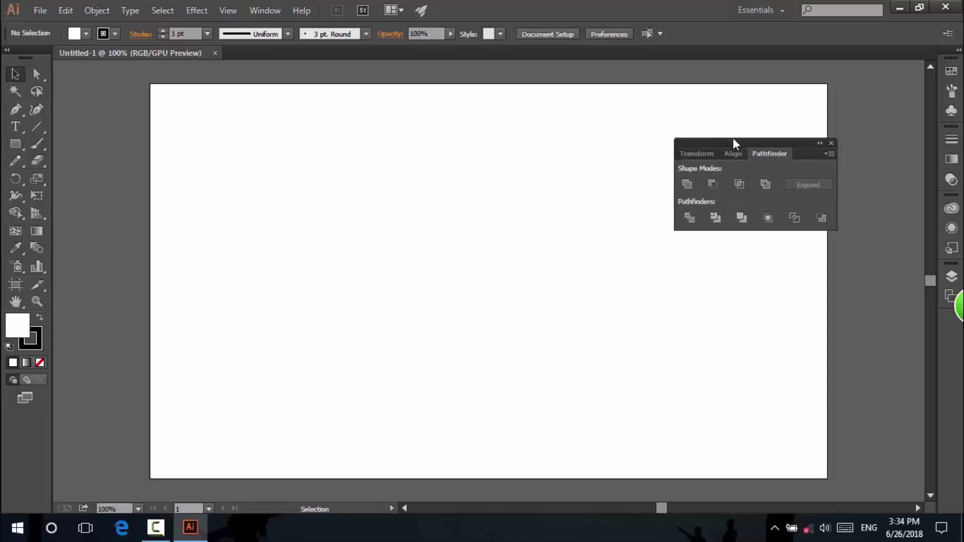
# Step: Show the Color and Color Guide panels
pyautogui.click(953, 74)
pyautogui.click(952, 73)
pyautogui.click(275, 13)
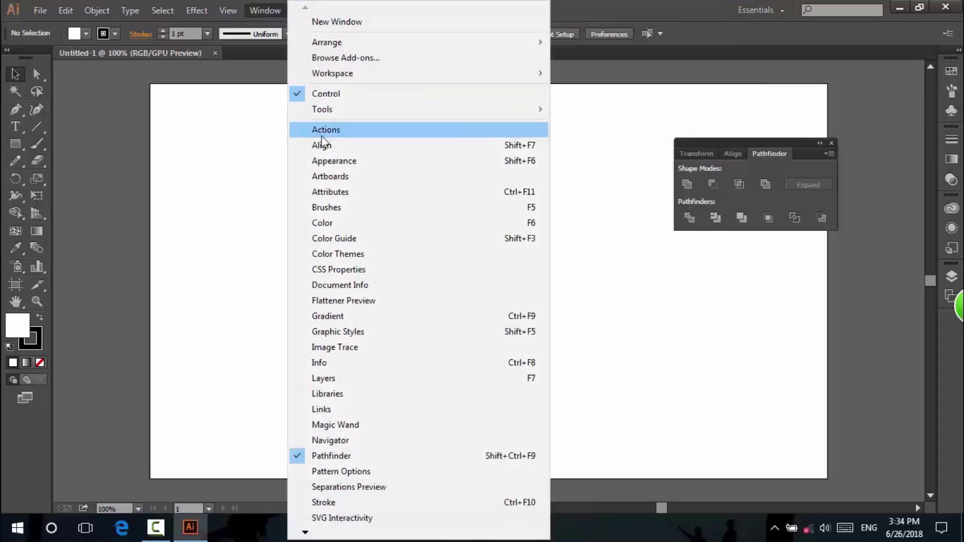
pyautogui.click(341, 225)
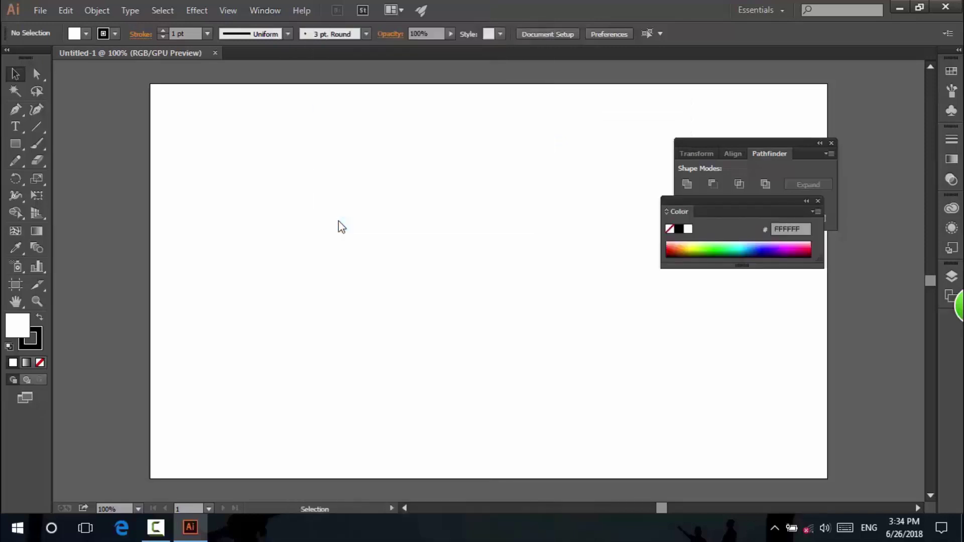
pyautogui.click(251, 8)
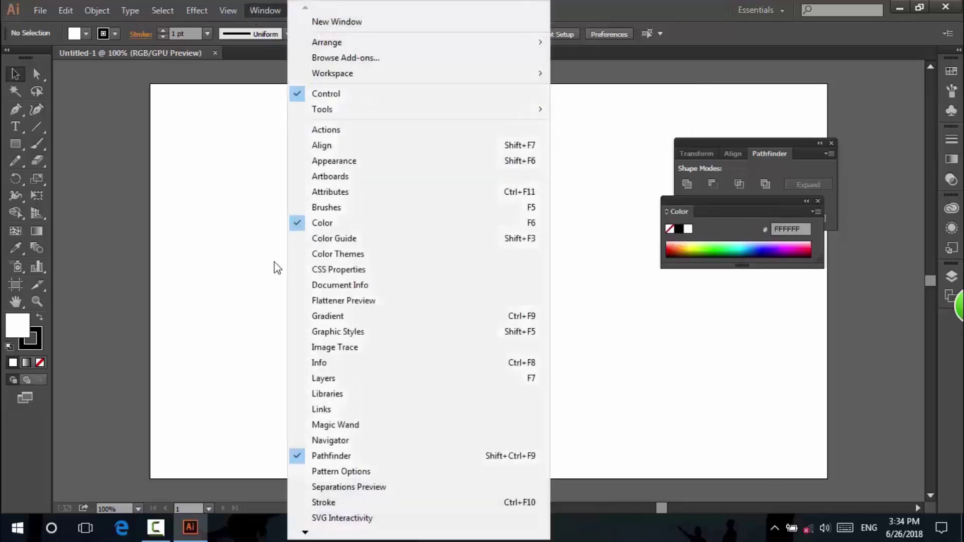
pyautogui.click(348, 241)
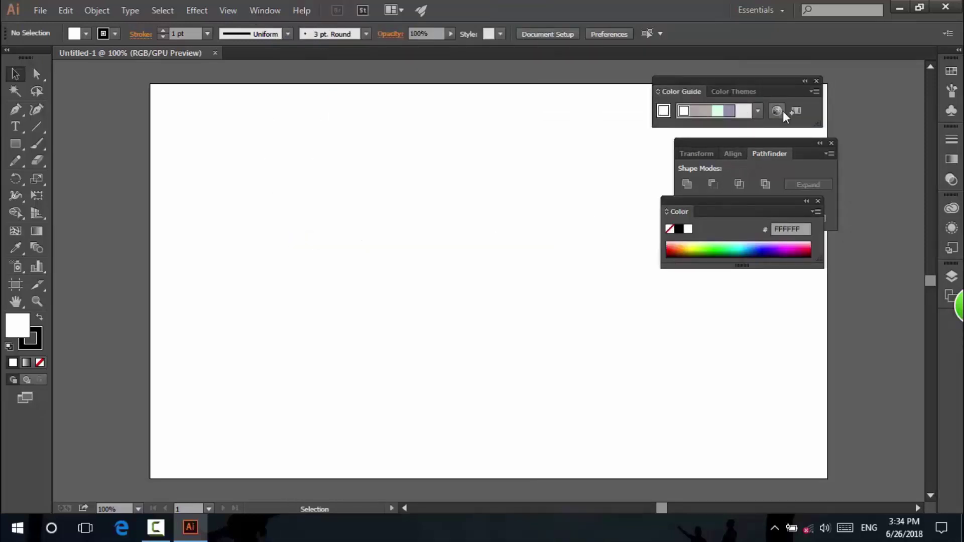
# Step: Try shifting two harmony colors of the Color Guide to red and green on the Edit Colors wheel, then cancel
pyautogui.click(778, 110)
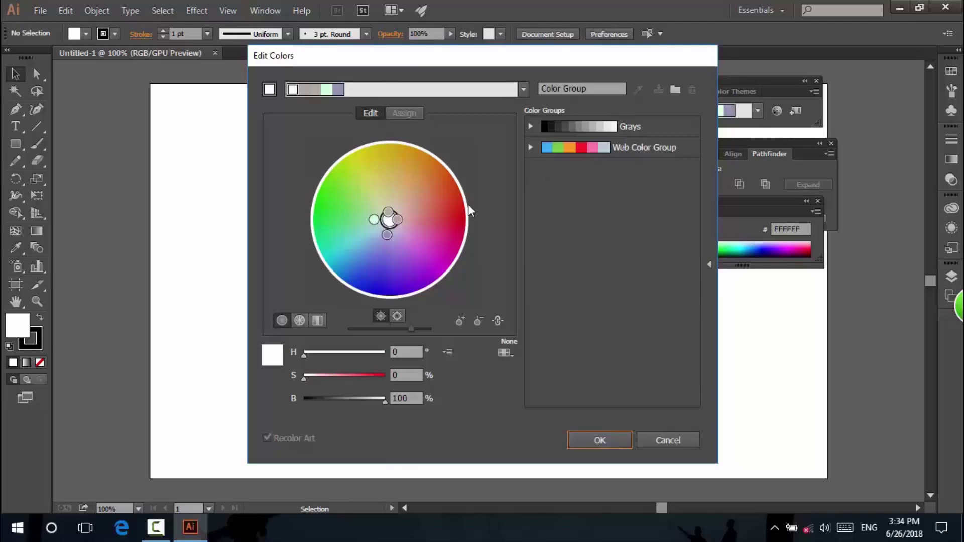
pyautogui.moveTo(397, 219); pyautogui.dragTo(442, 205)
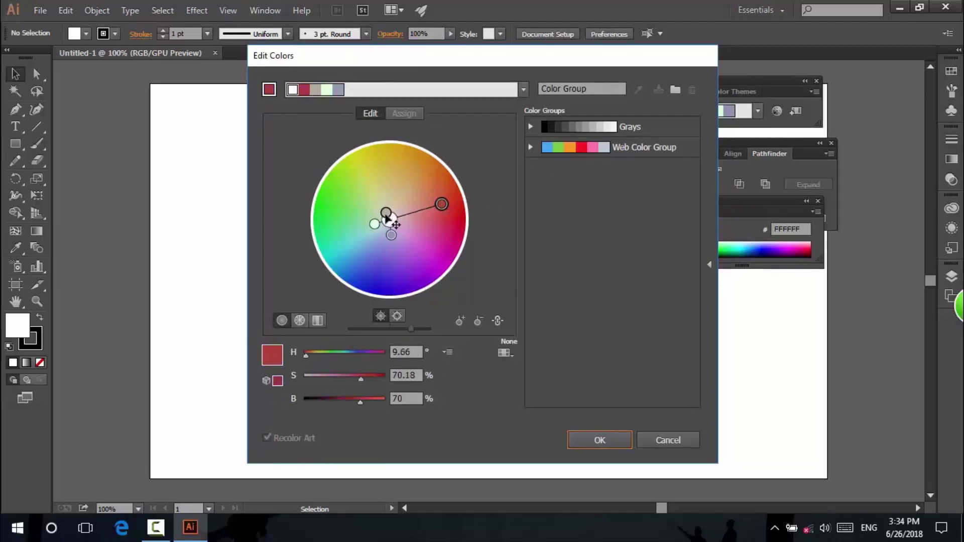
pyautogui.moveTo(386, 216); pyautogui.dragTo(353, 183)
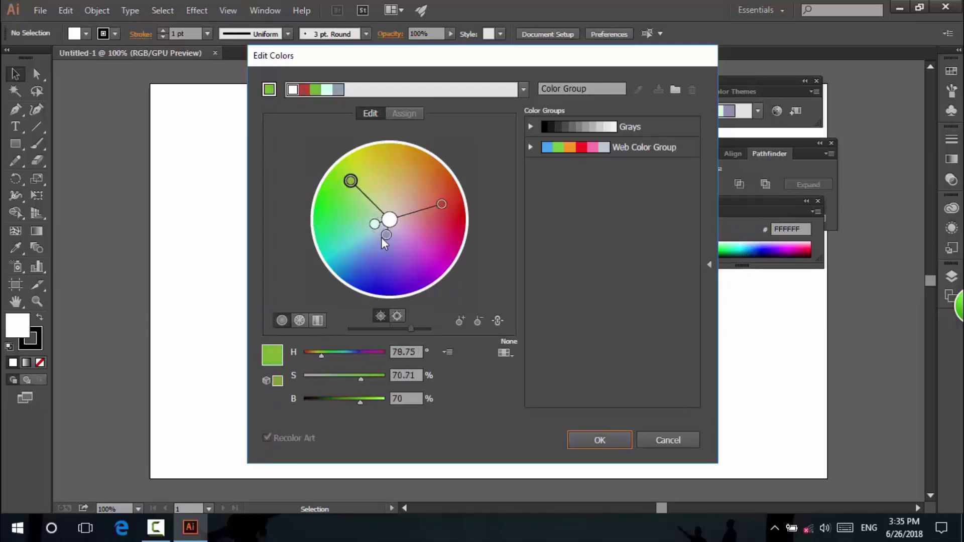
pyautogui.moveTo(386, 235); pyautogui.dragTo(388, 235)
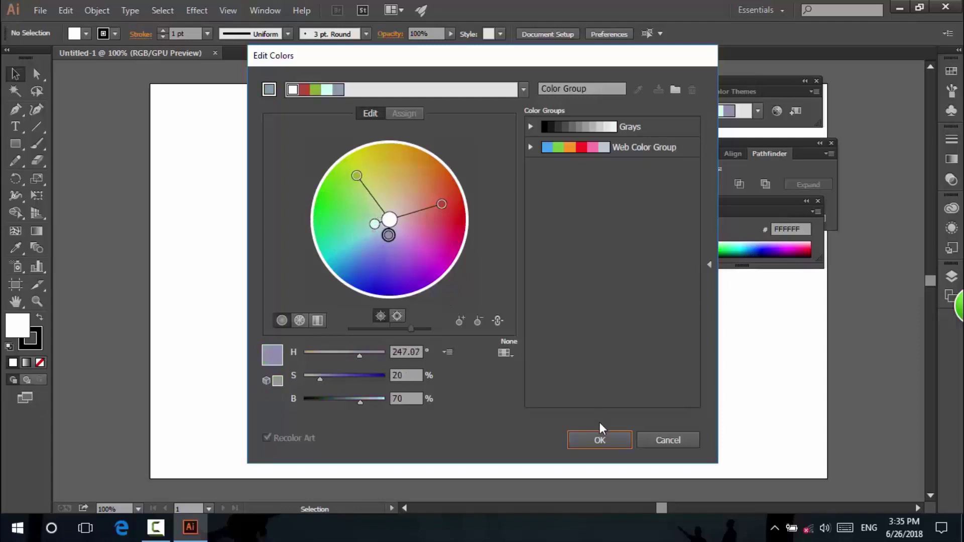
pyautogui.click(646, 440)
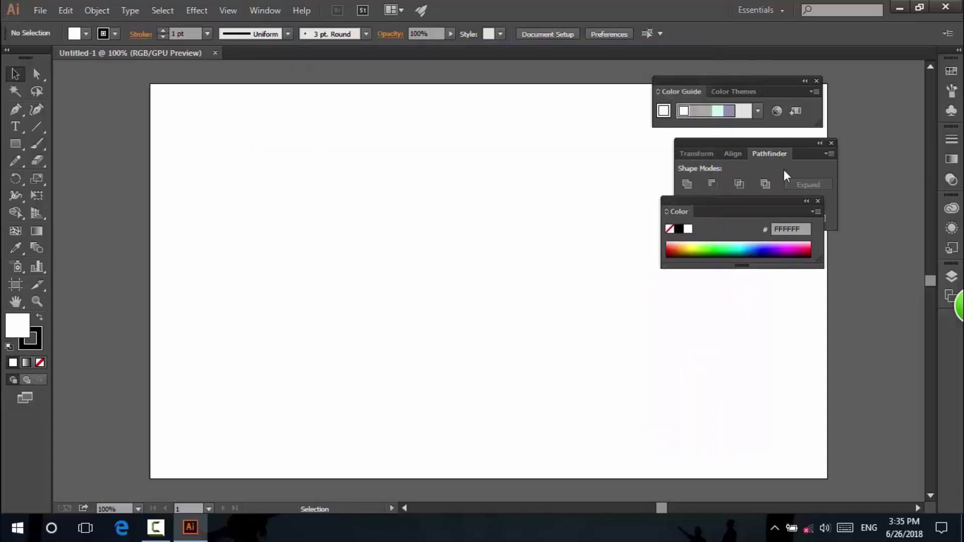
# Step: Close the Color Guide and Color panels, keeping only the Pathfinder panel open
pyautogui.click(817, 81)
pyautogui.click(817, 201)
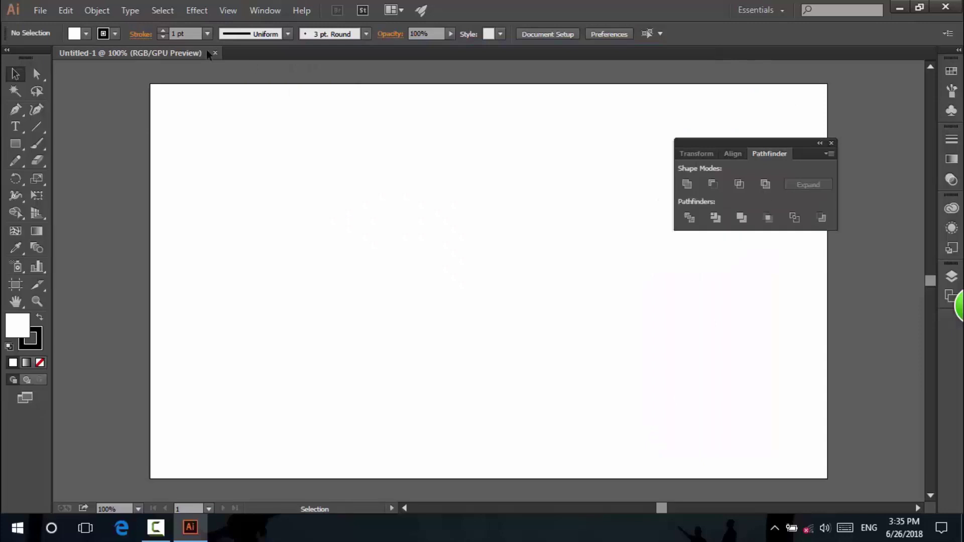
# Step: Look at the stroke color swatches and shift the Pathfinder panel farther past the artboard's right edge
pyautogui.click(103, 34)
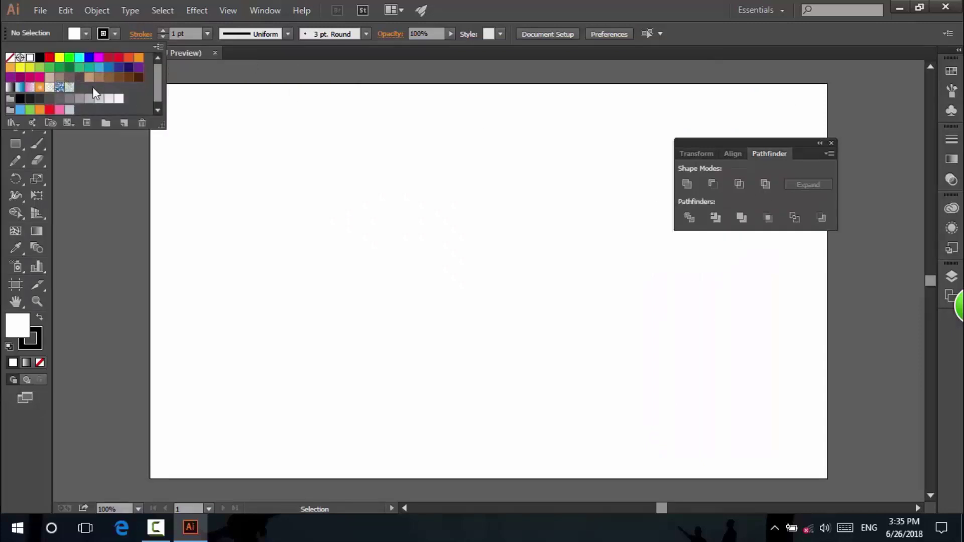
pyautogui.click(114, 36)
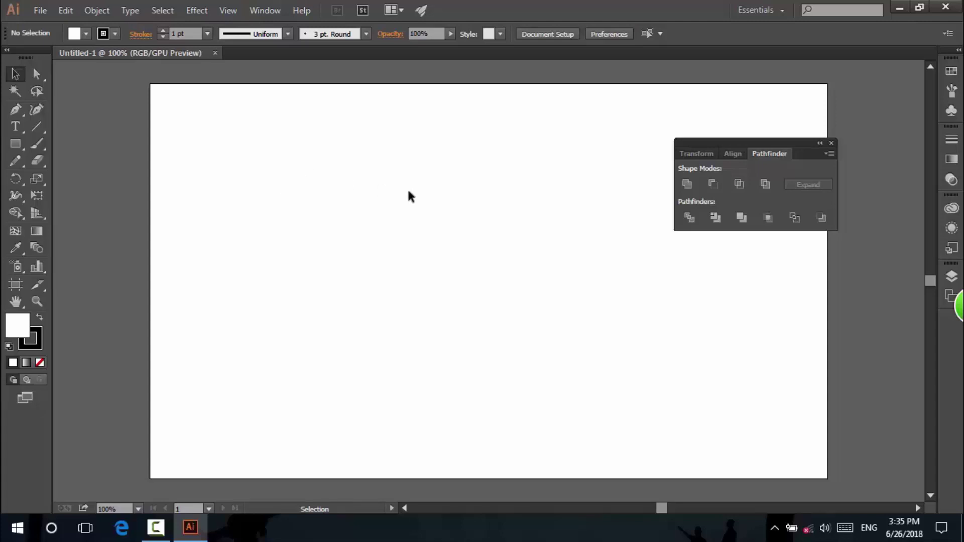
pyautogui.moveTo(713, 143); pyautogui.dragTo(778, 153)
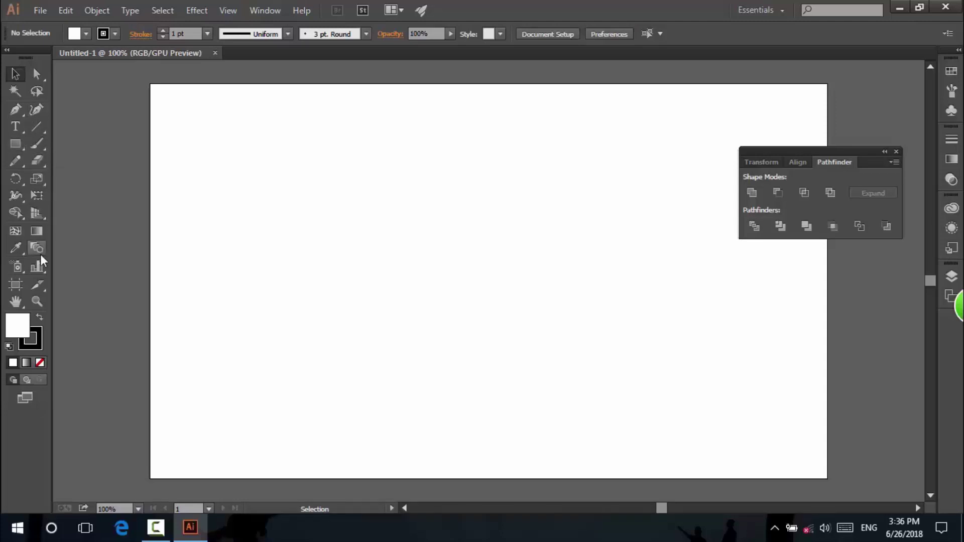
# Step: Draw a rectangle about 573 x 314 px in the middle of the artboard and return to the Selection tool
pyautogui.click(19, 149)
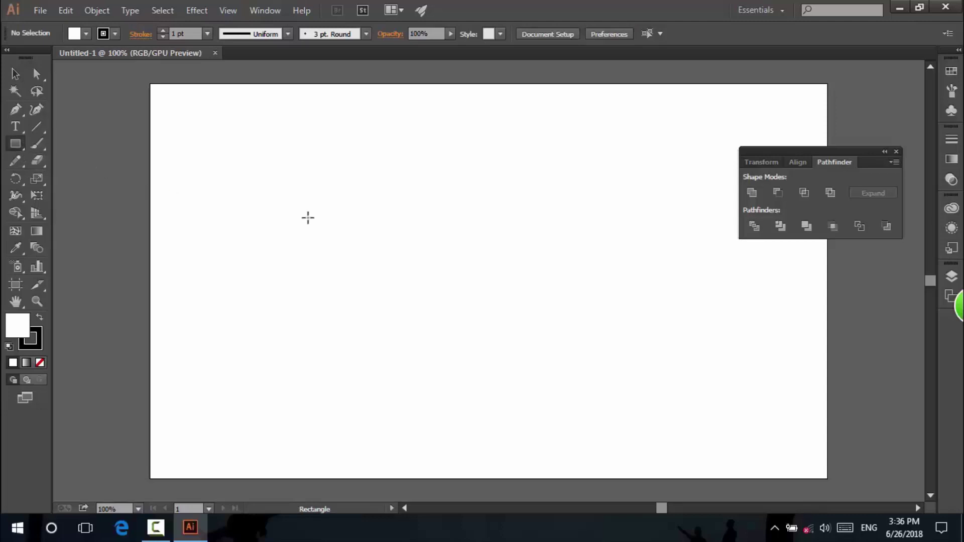
pyautogui.moveTo(260, 189)
pyautogui.mouseDown()
pyautogui.moveTo(394, 289)
pyautogui.moveTo(532, 370)
pyautogui.moveTo(664, 410)
pyautogui.mouseUp()
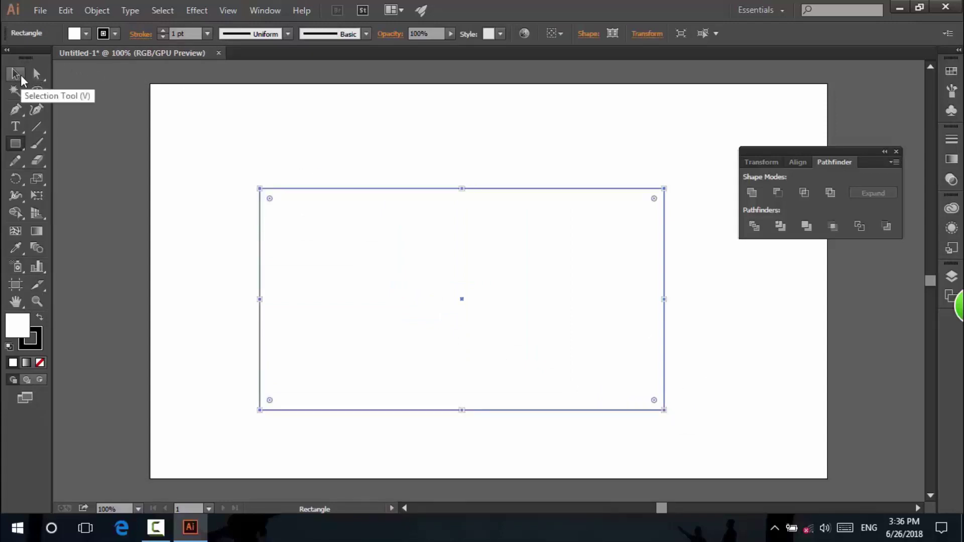
pyautogui.click(21, 78)
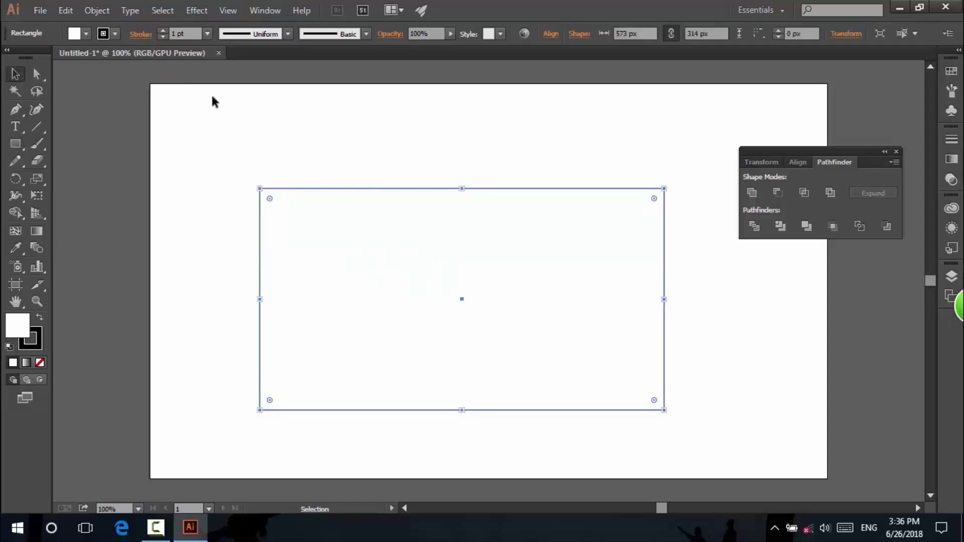
# Step: Fill the rectangle with the dark blue swatch and deselect it
pyautogui.click(87, 33)
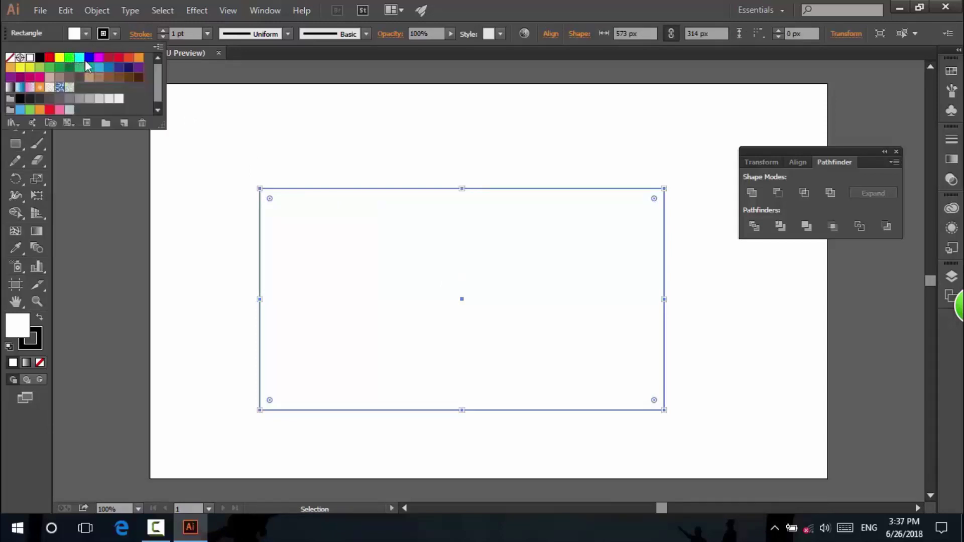
pyautogui.click(128, 67)
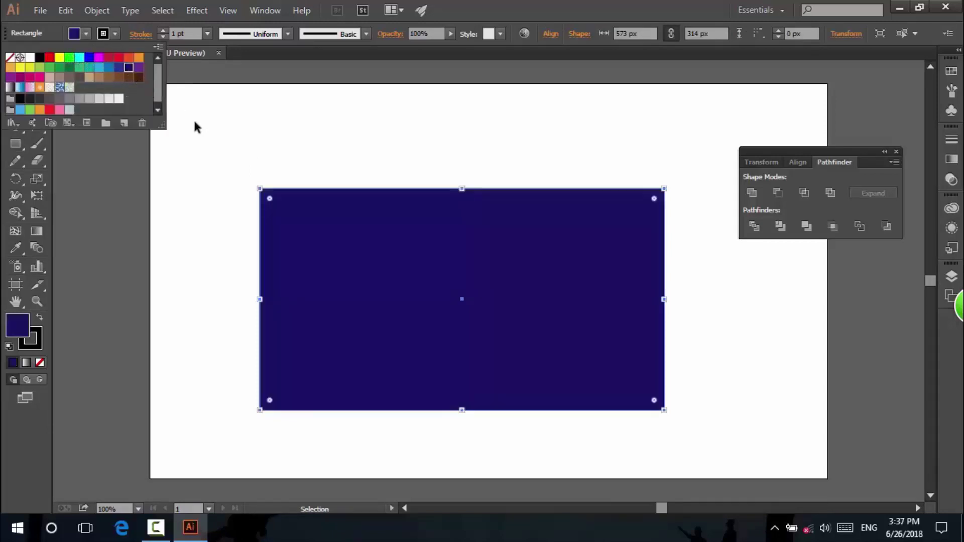
pyautogui.click(223, 148)
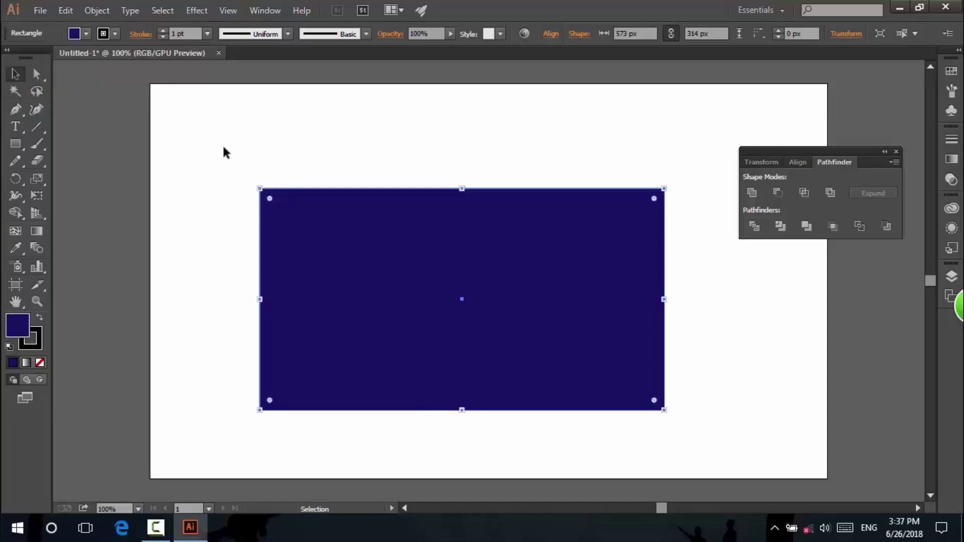
pyautogui.click(223, 148)
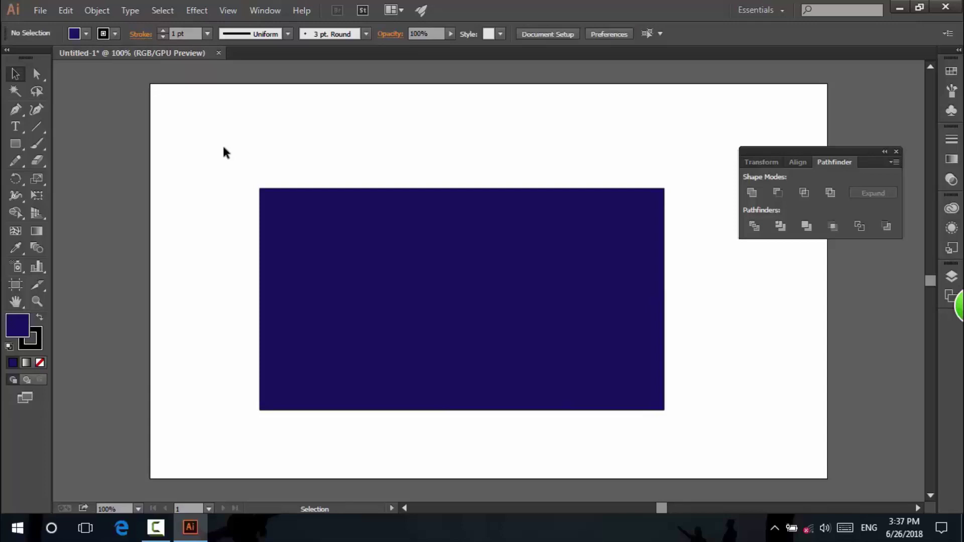
# Step: Change the rectangle's fill to the light blue swatch and deselect it
pyautogui.click(289, 224)
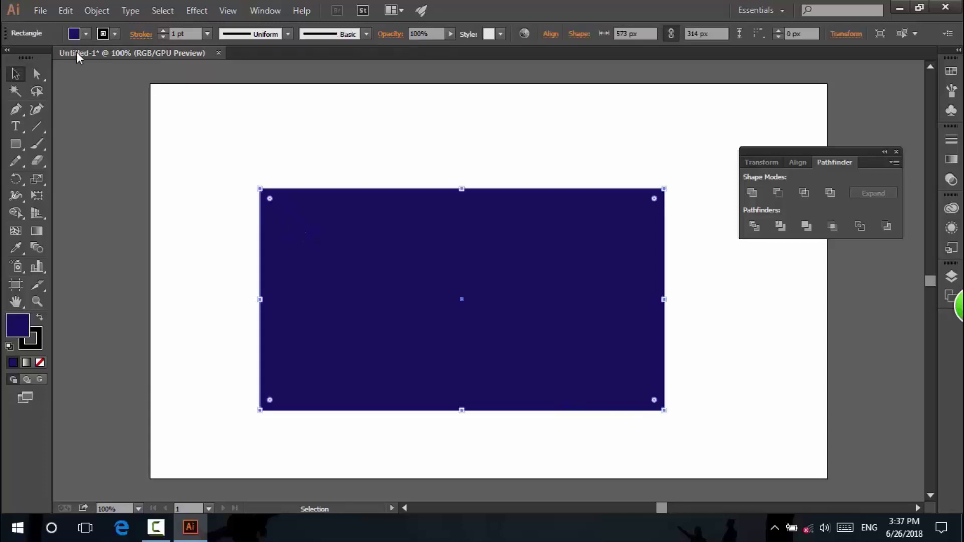
pyautogui.click(86, 34)
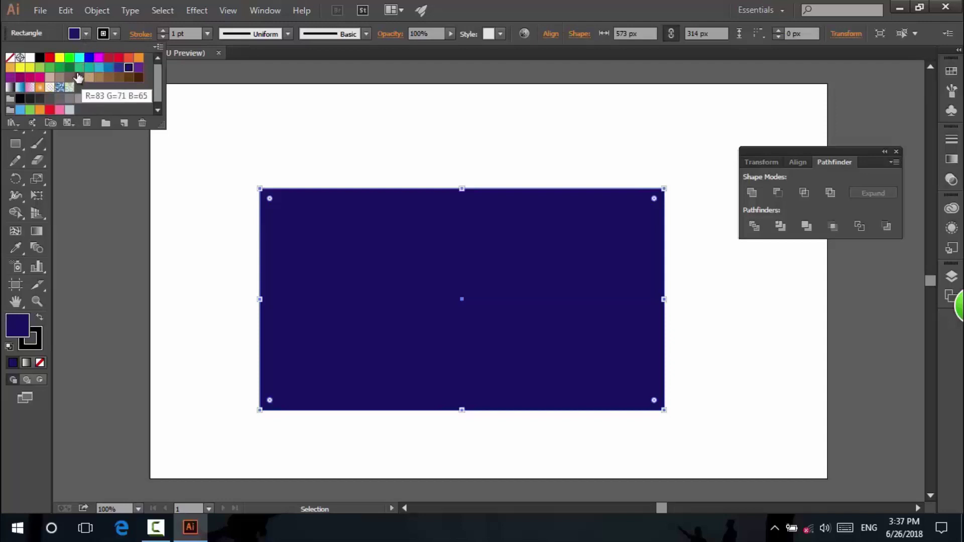
pyautogui.click(100, 69)
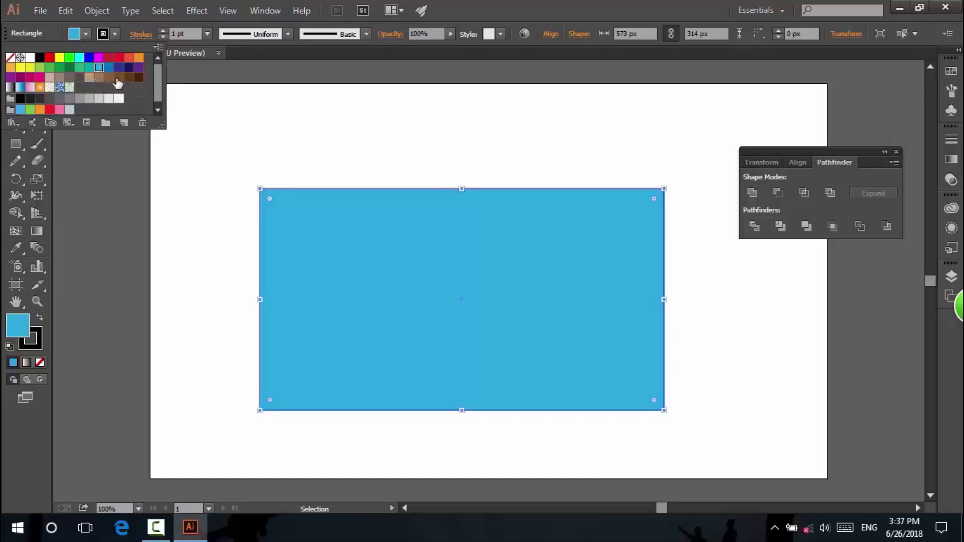
pyautogui.click(276, 142)
pyautogui.click(277, 142)
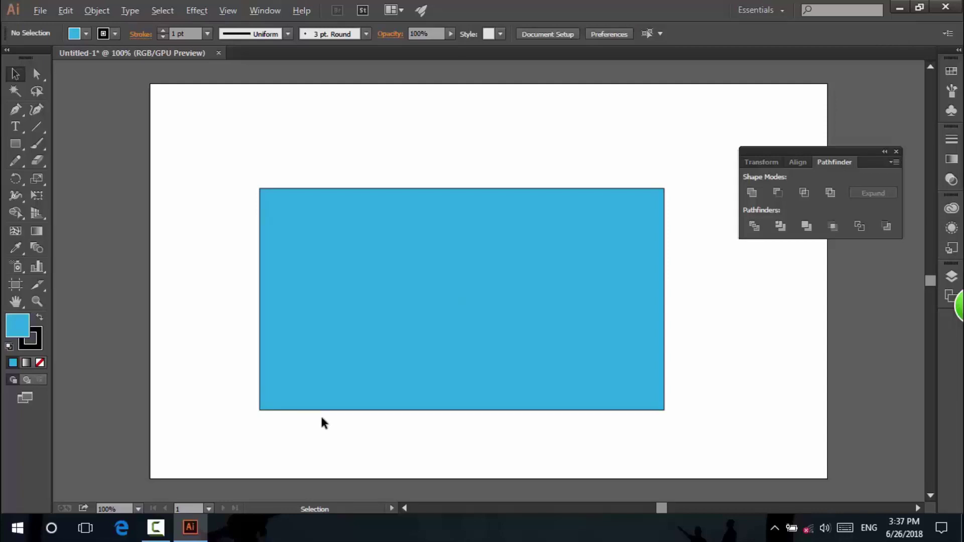
# Step: Try setting the rectangle's black stroke to None, undo the removal and deselect the rectangle
pyautogui.scroll(10, 322, 421)
pyautogui.scroll(1, 321, 422)
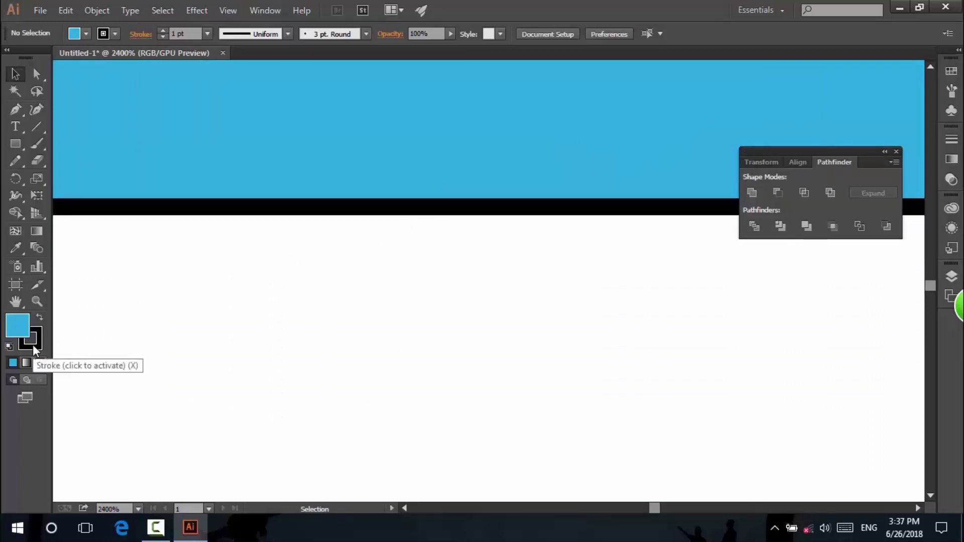
pyautogui.click(256, 210)
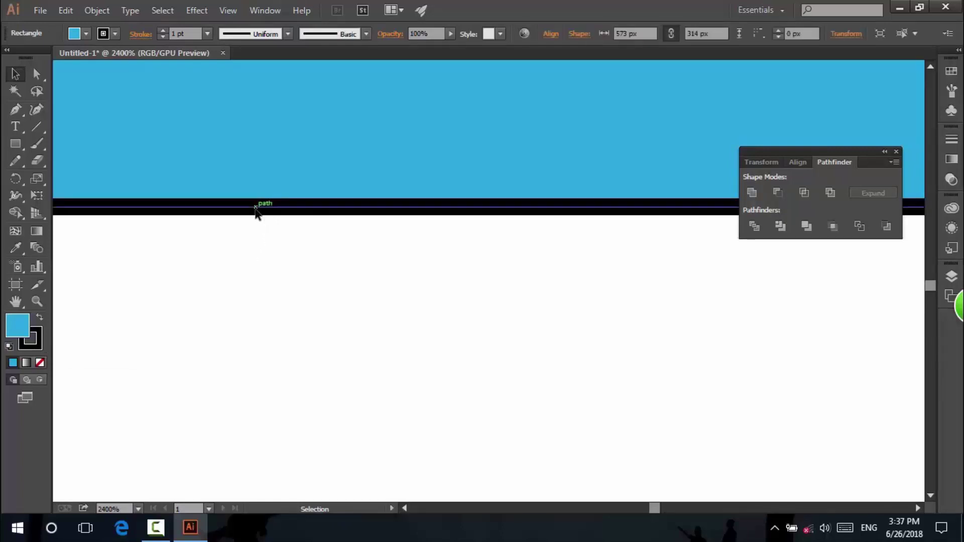
pyautogui.click(32, 344)
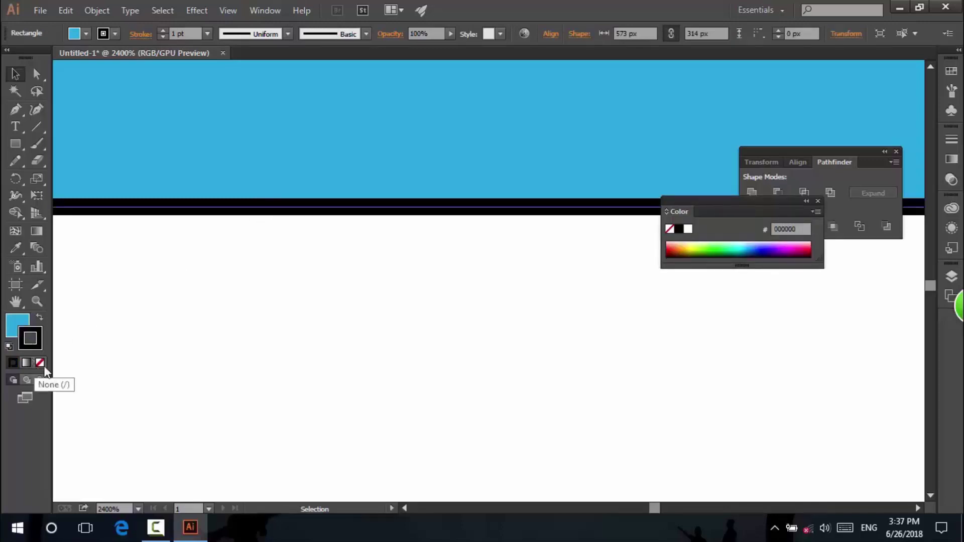
pyautogui.click(42, 365)
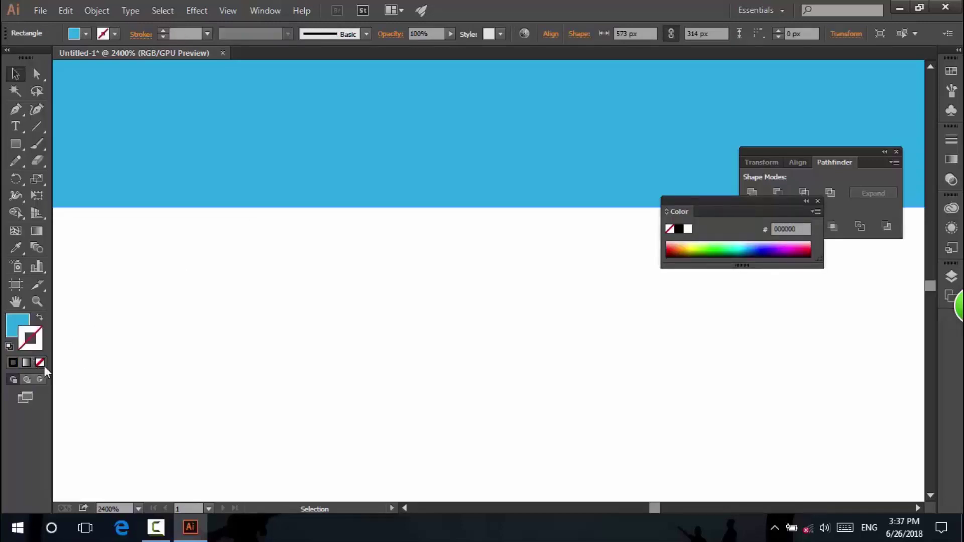
pyautogui.click(248, 348)
pyautogui.scroll(-4, 248, 346)
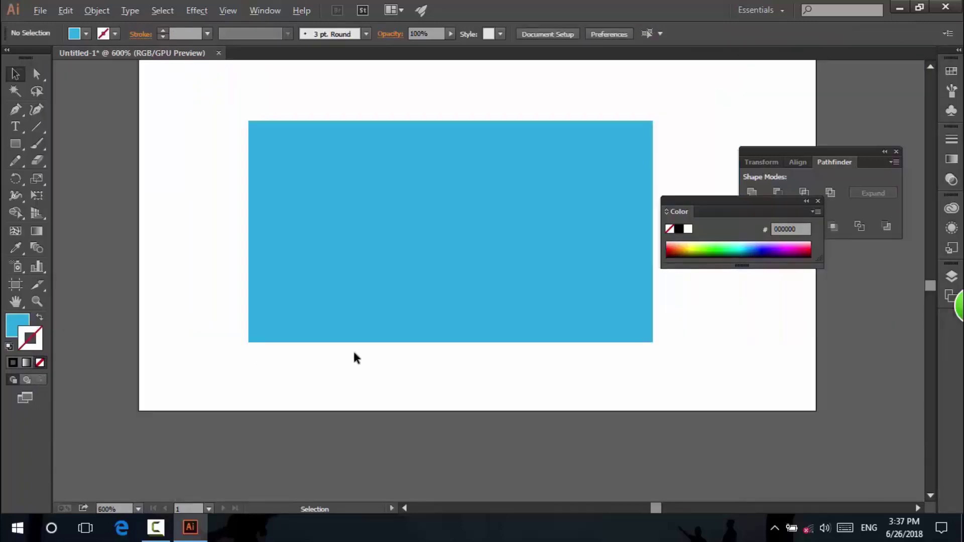
pyautogui.scroll(1, 402, 358)
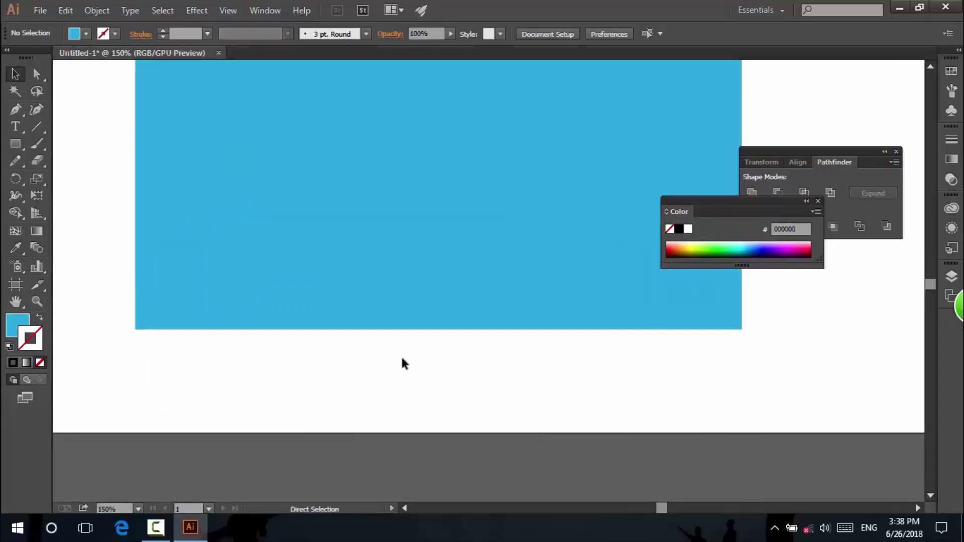
pyautogui.hotkey('ctrl', 'a')
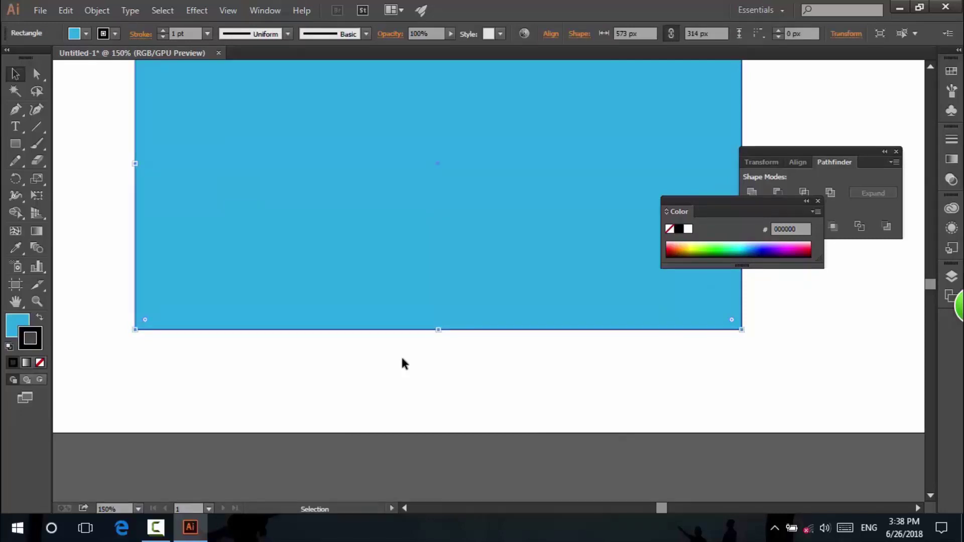
pyautogui.click(401, 359)
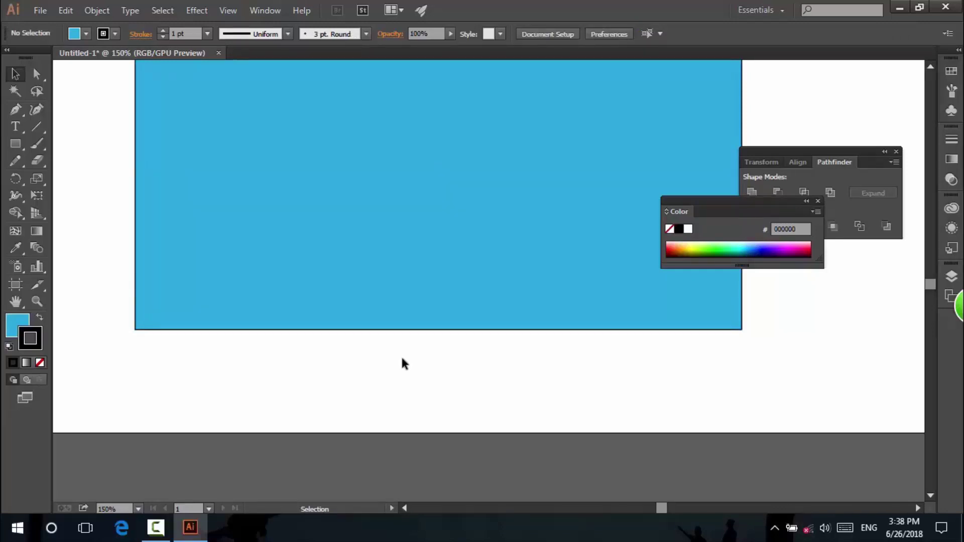
# Step: Set the rectangle's stroke weight to 10 pt and view the whole deselected shape
pyautogui.scroll(2, 248, 329)
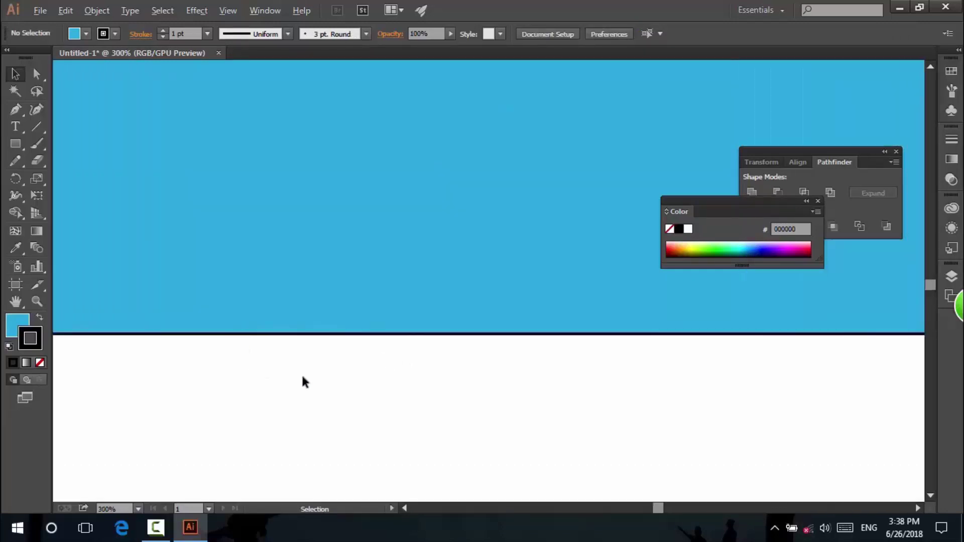
pyautogui.scroll(3, 304, 381)
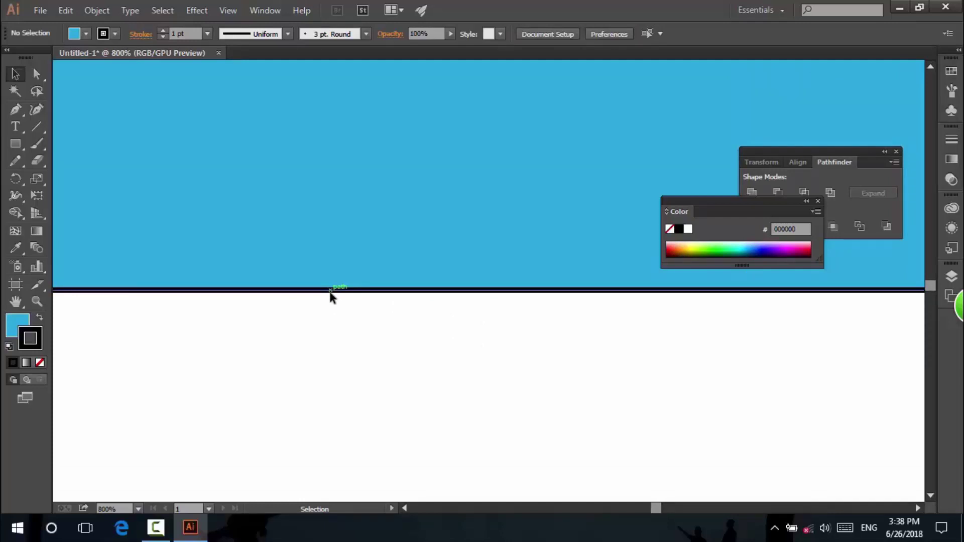
pyautogui.scroll(-3, 401, 356)
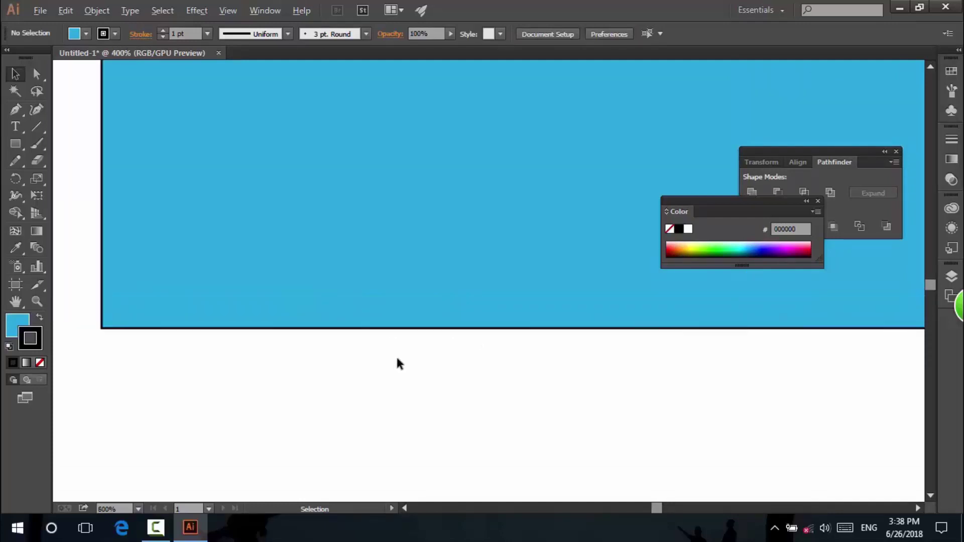
pyautogui.scroll(3, 340, 328)
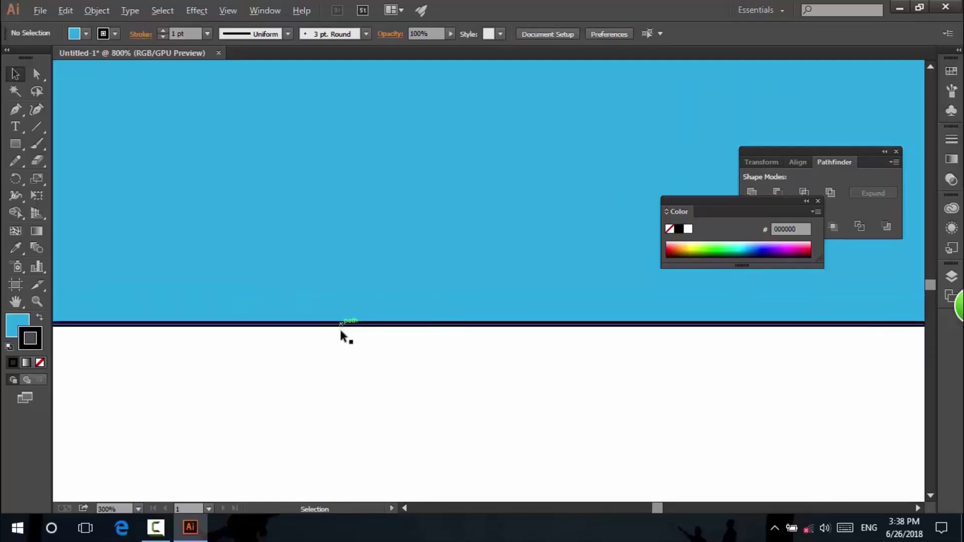
pyautogui.click(340, 325)
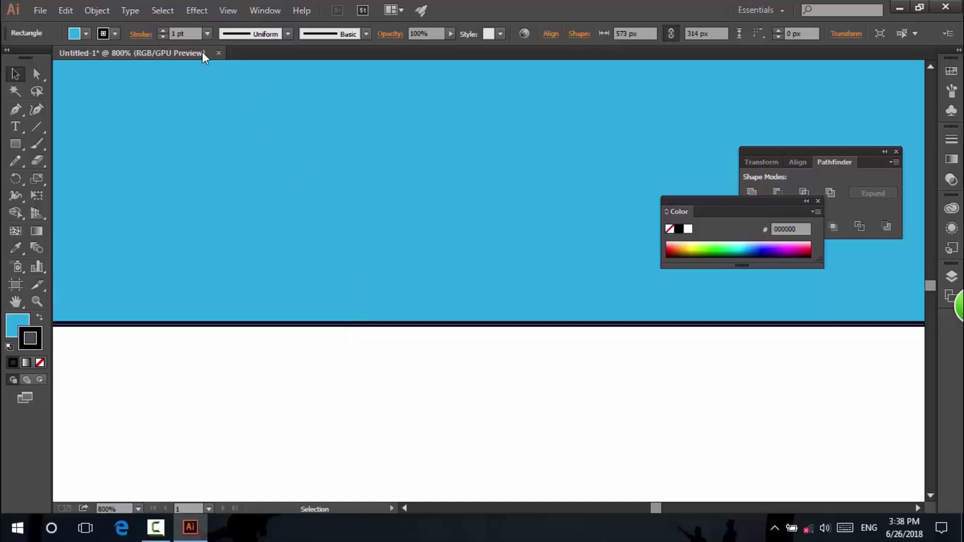
pyautogui.click(209, 34)
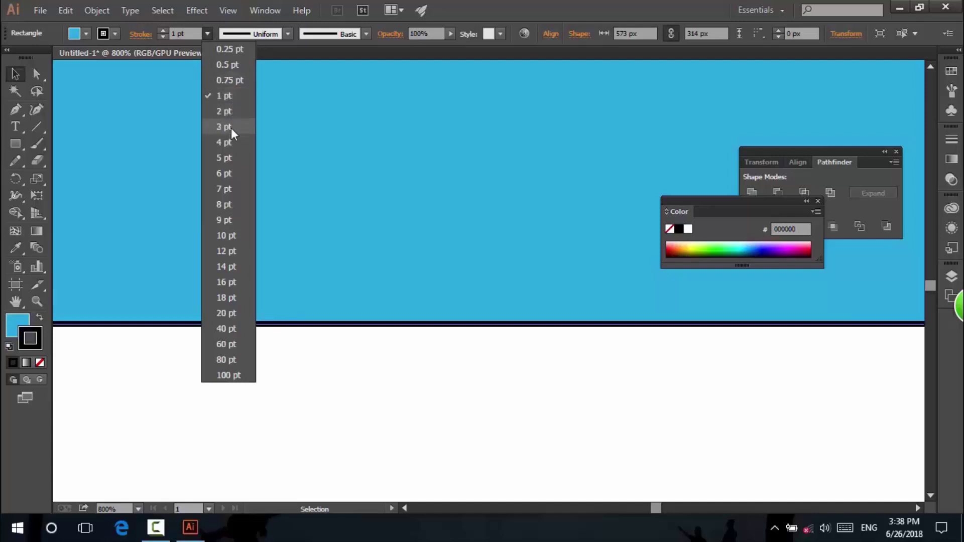
pyautogui.click(241, 236)
pyautogui.click(335, 405)
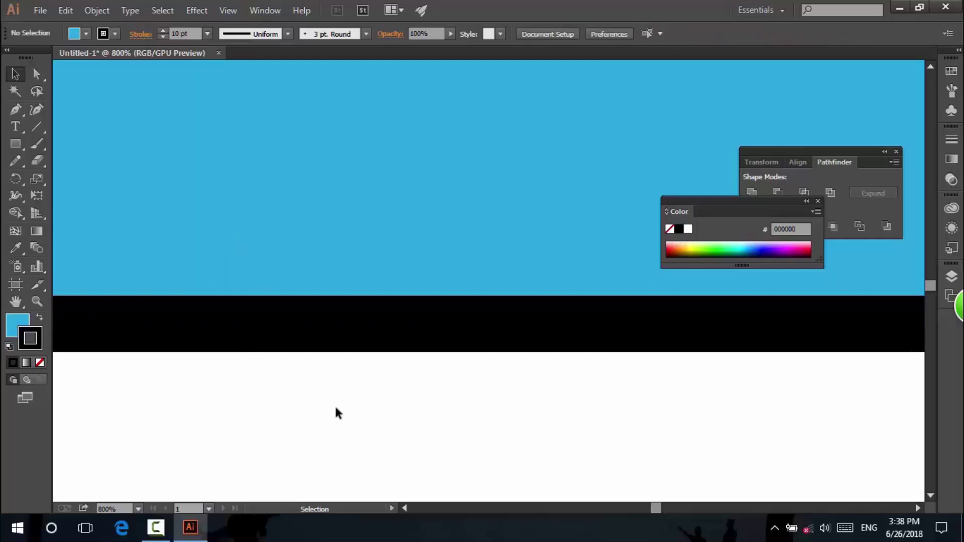
pyautogui.scroll(-3, 378, 387)
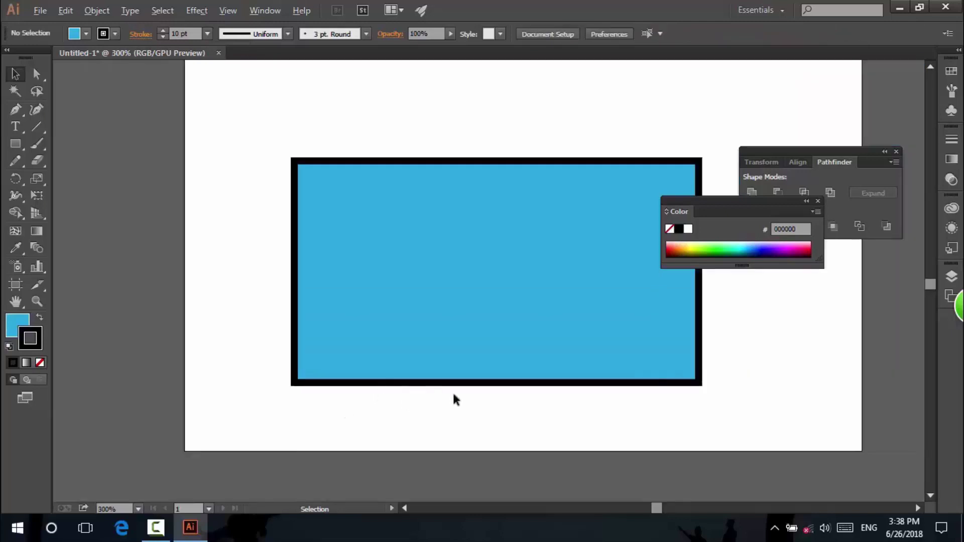
pyautogui.scroll(-2, 501, 390)
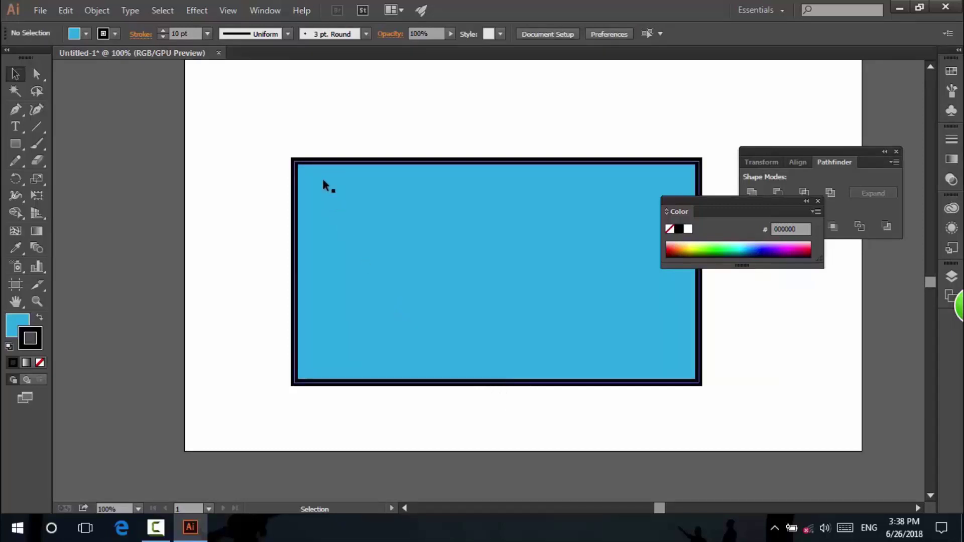
# Step: Set the blue rectangle's black stroke to None, deselect it and move the Color panel clear of the shape
pyautogui.click(206, 33)
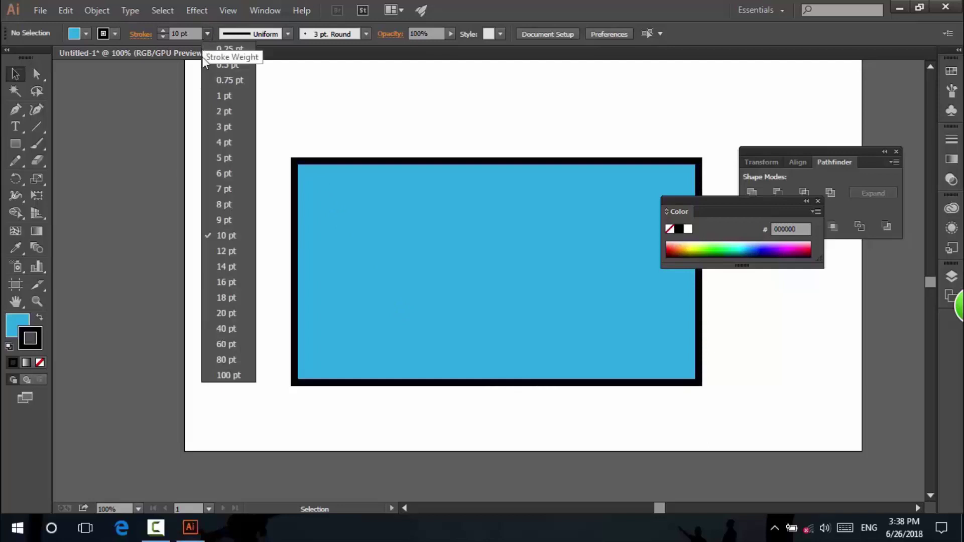
pyautogui.click(269, 225)
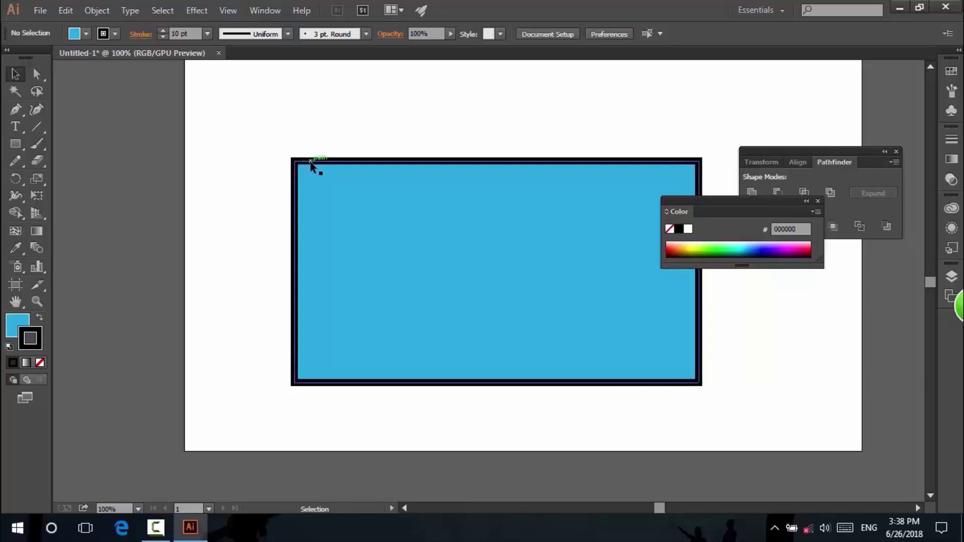
pyautogui.click(39, 362)
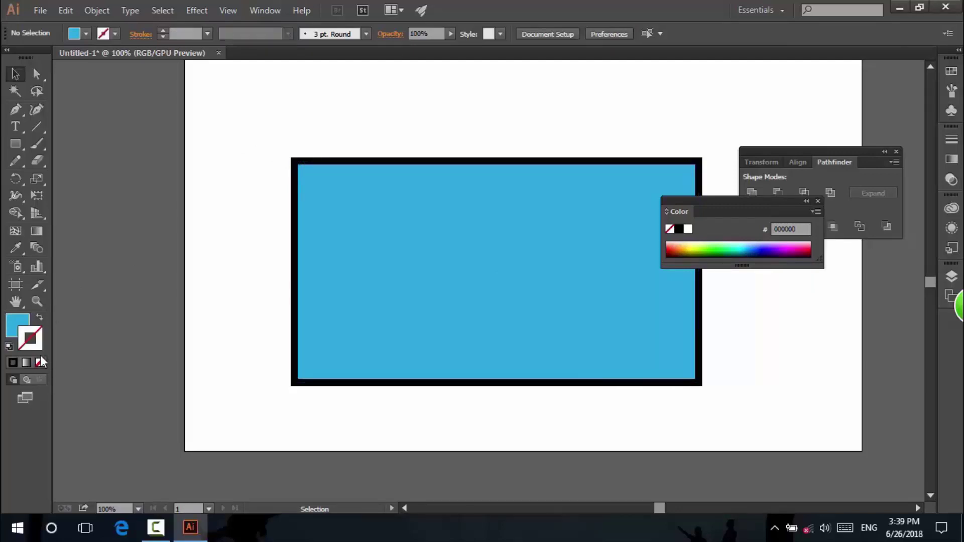
pyautogui.click(294, 272)
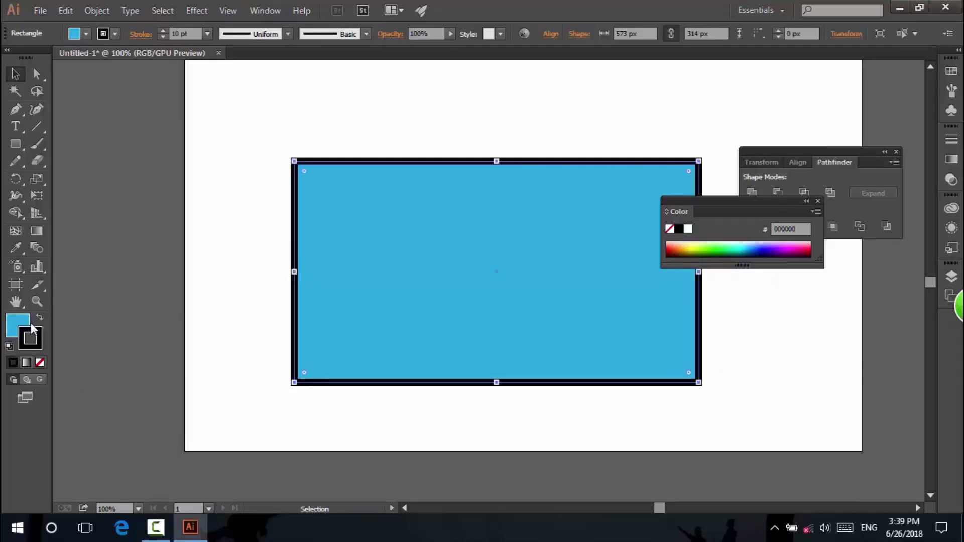
pyautogui.click(39, 362)
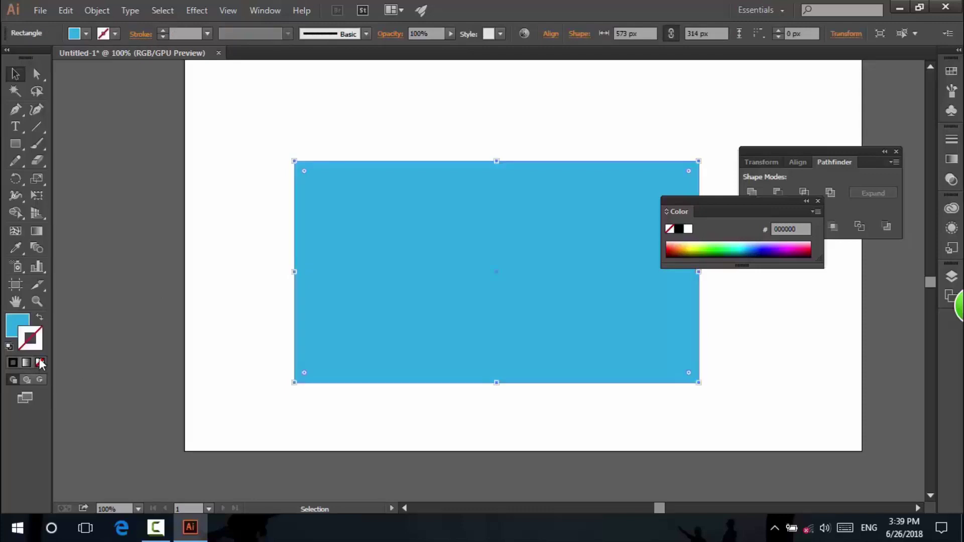
pyautogui.click(217, 302)
pyautogui.scroll(1, 218, 307)
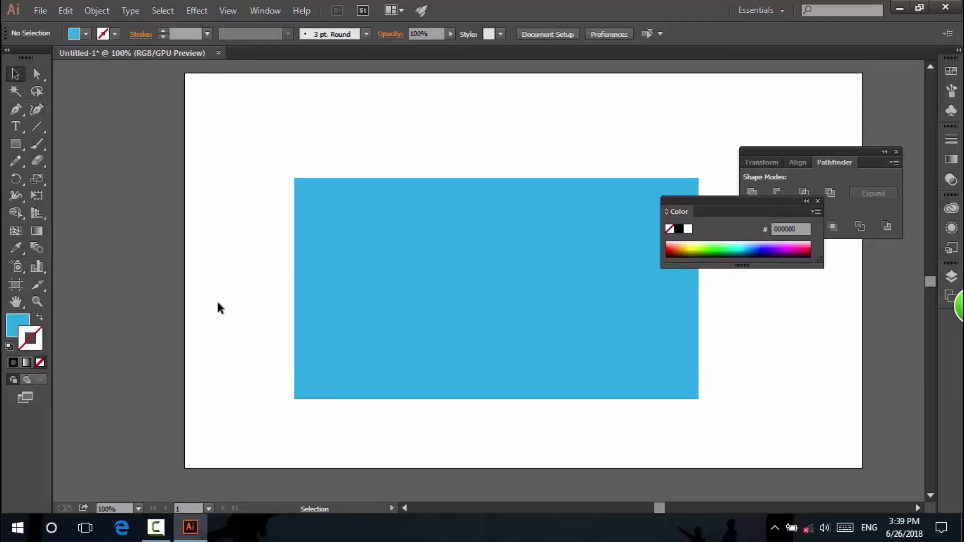
pyautogui.moveTo(716, 209); pyautogui.dragTo(811, 211)
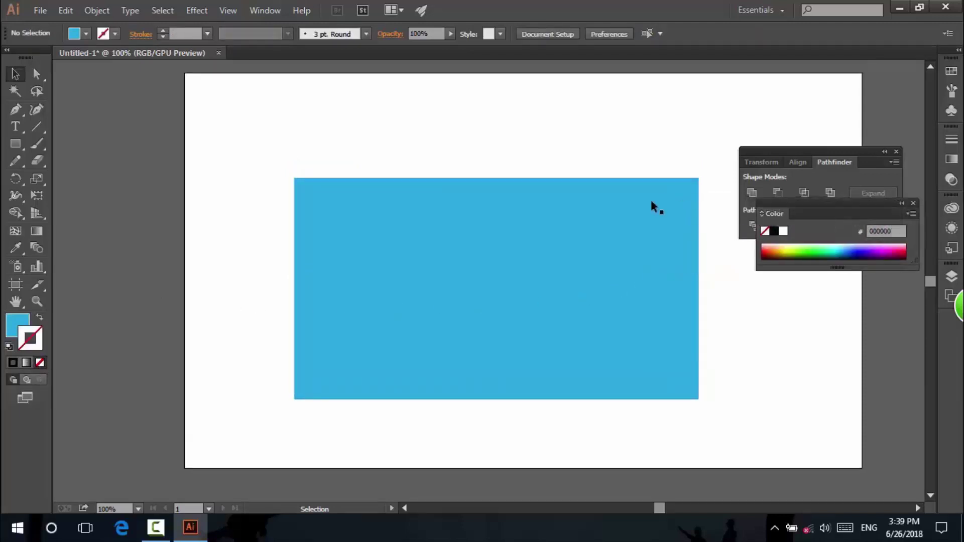
# Step: Round all four corners of the rectangle to a 157 px radius with the Direct Selection tool and deselect it
pyautogui.click(37, 75)
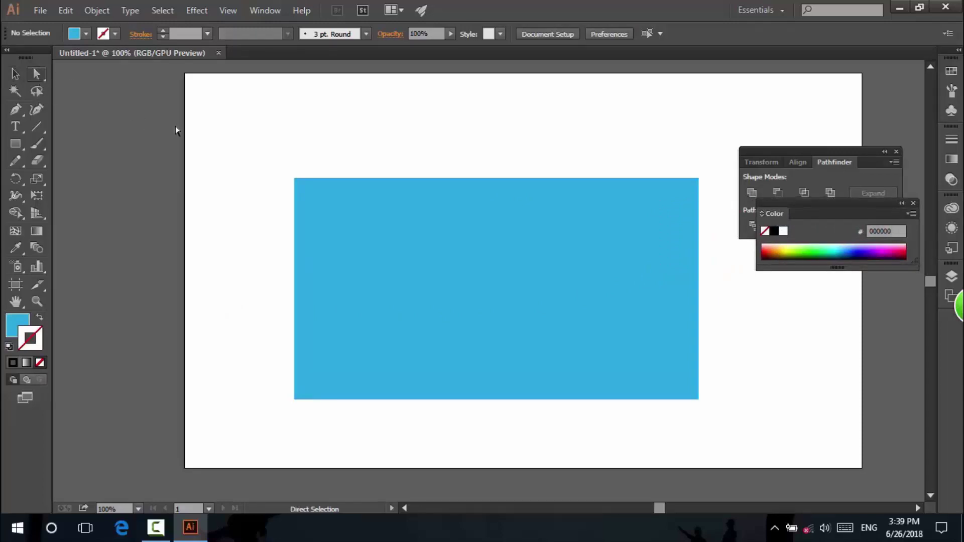
pyautogui.moveTo(235, 129); pyautogui.dragTo(761, 456)
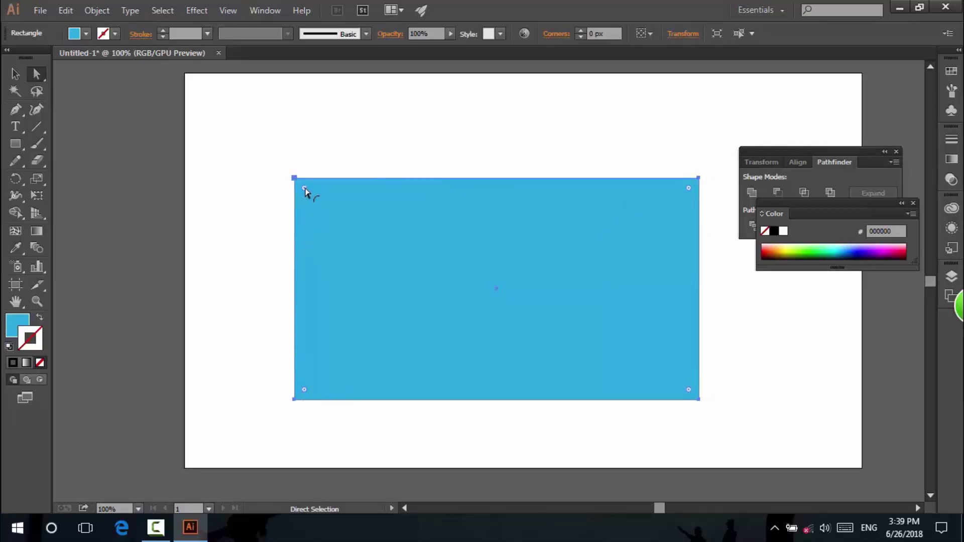
pyautogui.moveTo(305, 190); pyautogui.dragTo(461, 339)
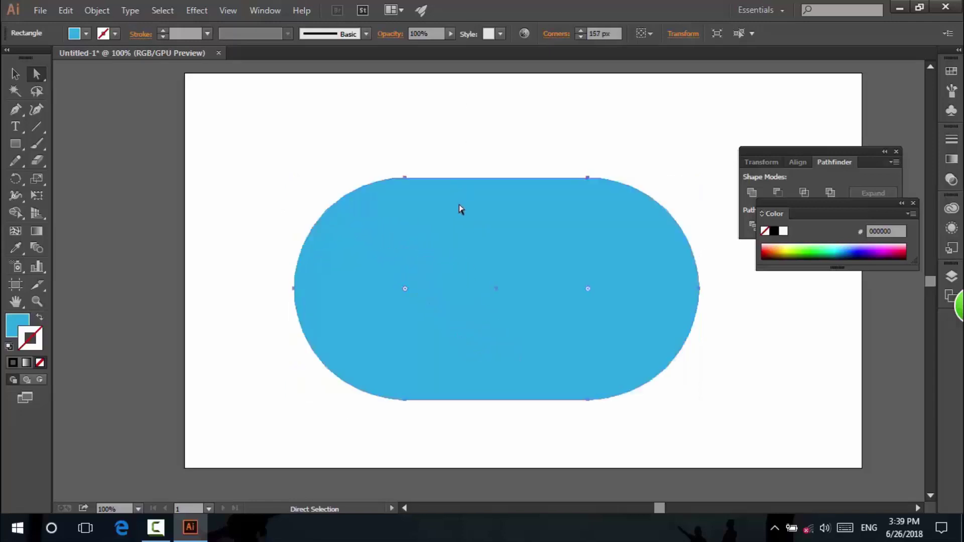
pyautogui.click(452, 120)
# Step: Reduce the corner radius of the rounded shape to about 99 px and deselect it
pyautogui.click(444, 268)
pyautogui.moveTo(405, 288); pyautogui.dragTo(321, 292)
pyautogui.click(248, 248)
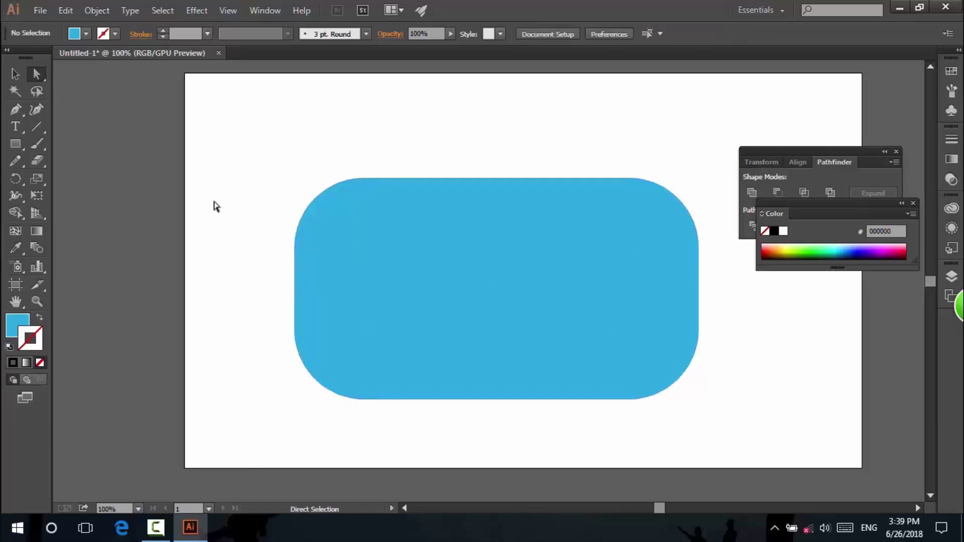
# Step: Delete the rounded blue rectangle from the artboard
pyautogui.click(18, 74)
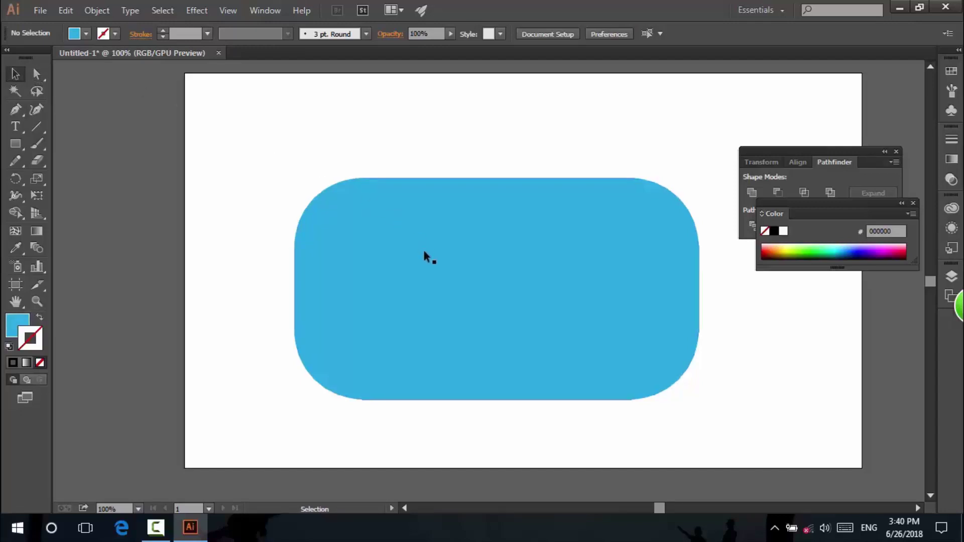
pyautogui.click(434, 269)
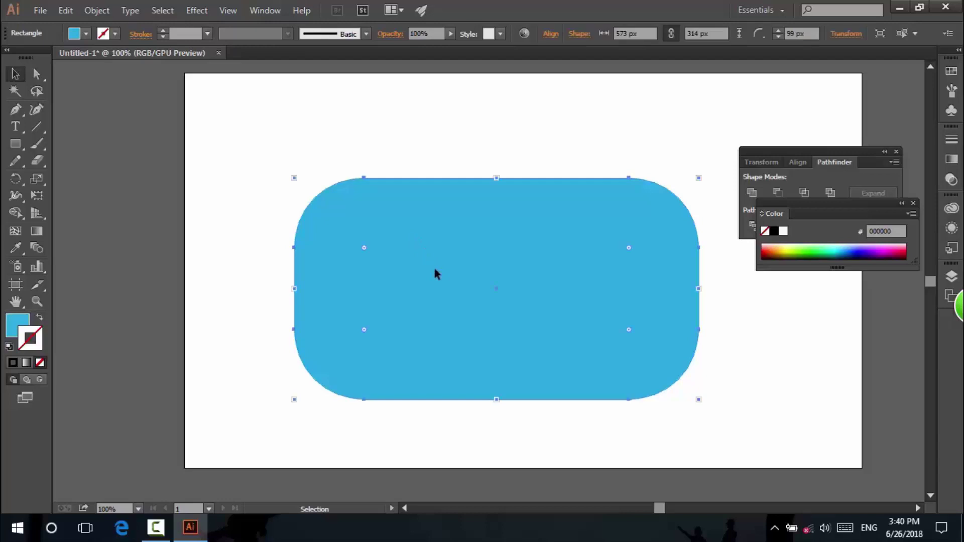
pyautogui.press('Delete')
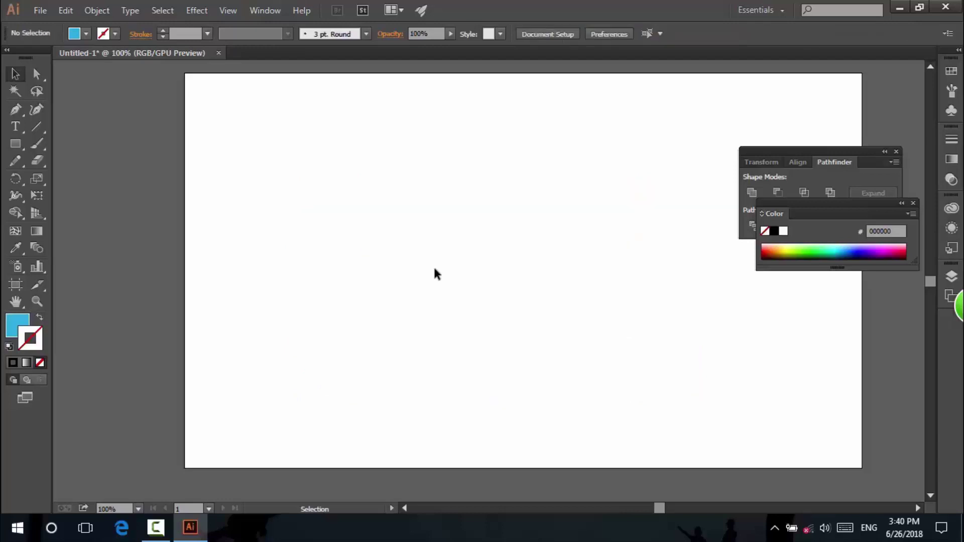
# Step: Pan the empty artboard around the workspace with the Hand tool
pyautogui.click(20, 303)
pyautogui.moveTo(542, 299); pyautogui.dragTo(594, 306)
pyautogui.moveTo(380, 285); pyautogui.dragTo(400, 279)
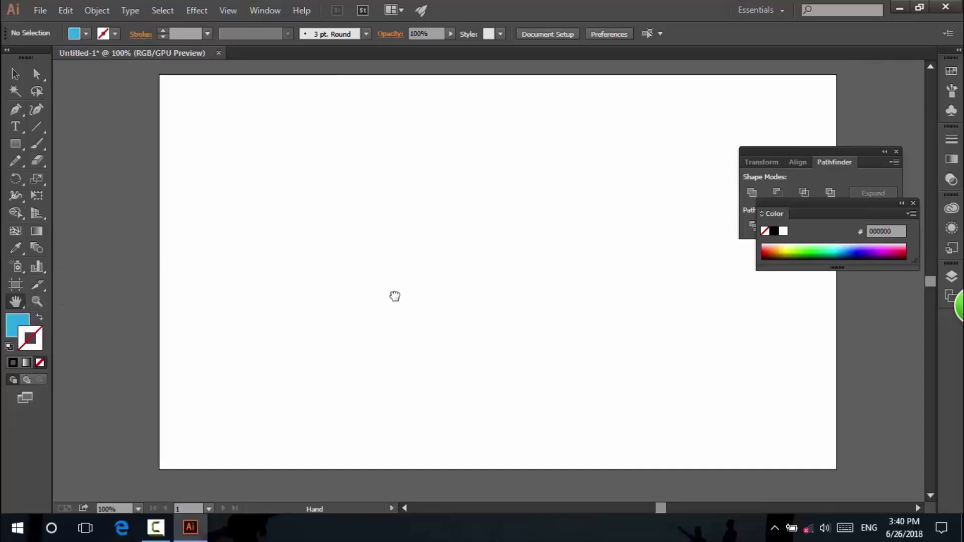
pyautogui.moveTo(394, 297); pyautogui.dragTo(387, 304)
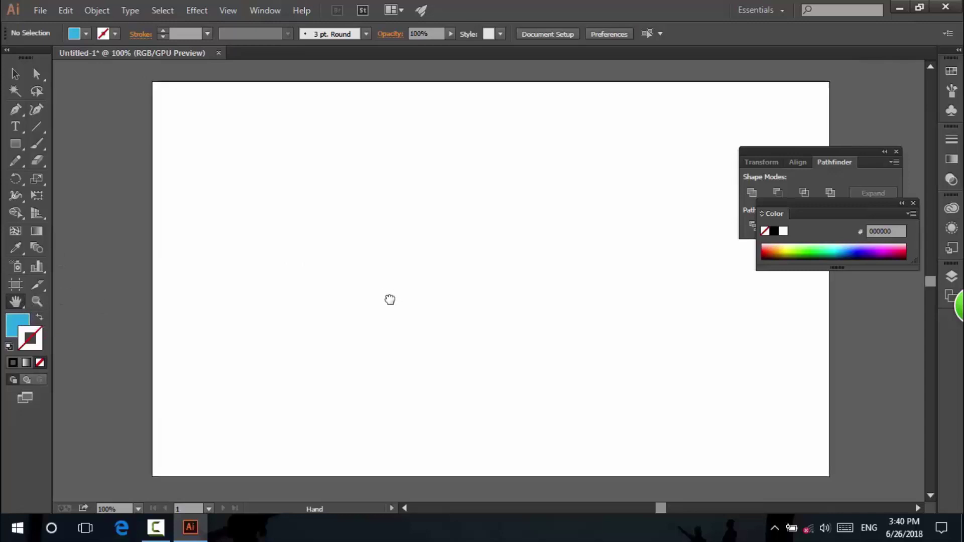
# Step: Enlarge the artboard to about 1083 x 567 px by extending its left, right and top edges, and leave artboard editing
pyautogui.click(17, 282)
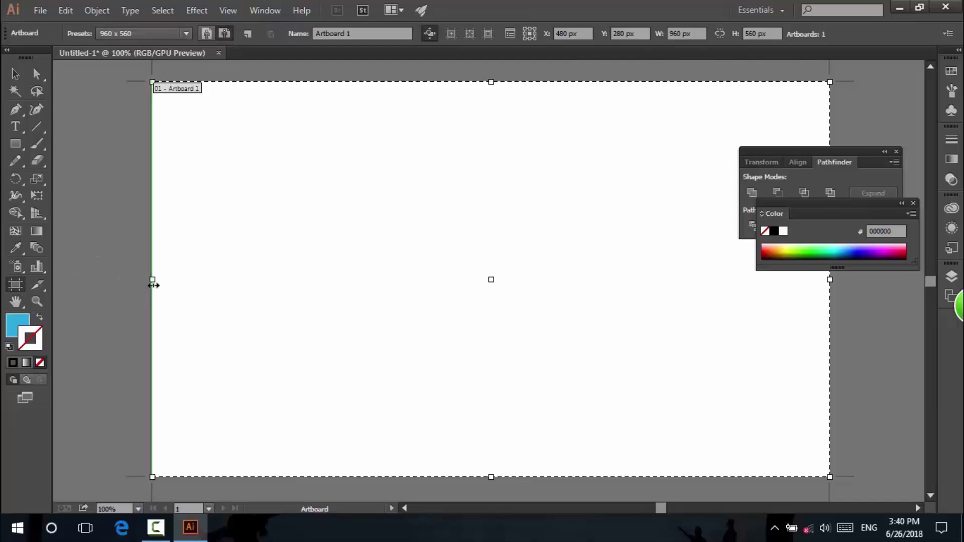
pyautogui.moveTo(152, 281); pyautogui.dragTo(98, 294)
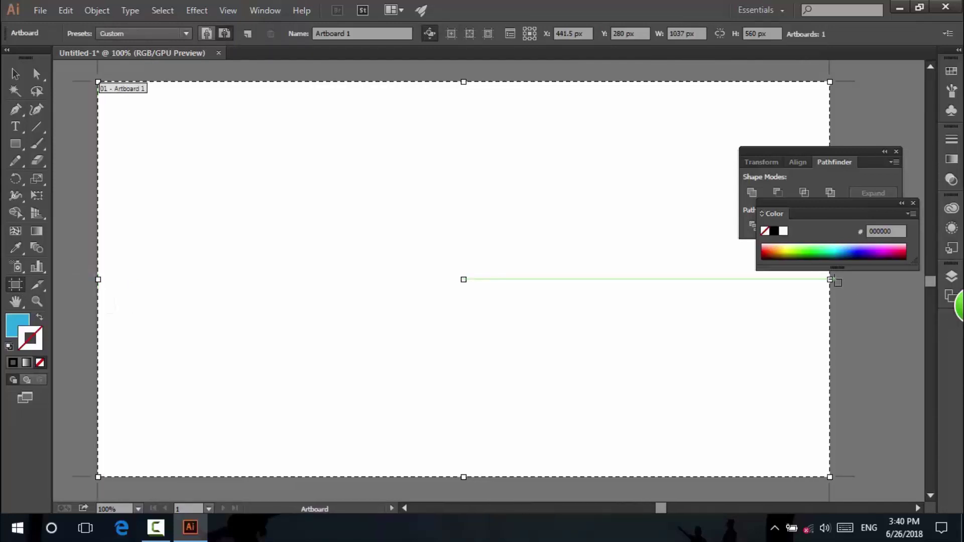
pyautogui.moveTo(830, 280); pyautogui.dragTo(862, 280)
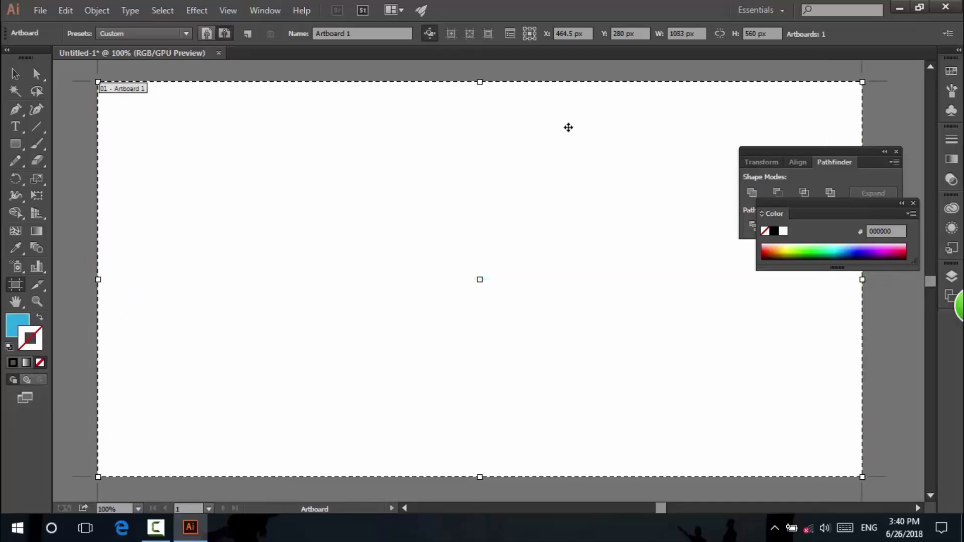
pyautogui.moveTo(494, 94)
pyautogui.mouseDown()
pyautogui.moveTo(480, 83)
pyautogui.moveTo(480, 93)
pyautogui.mouseUp()
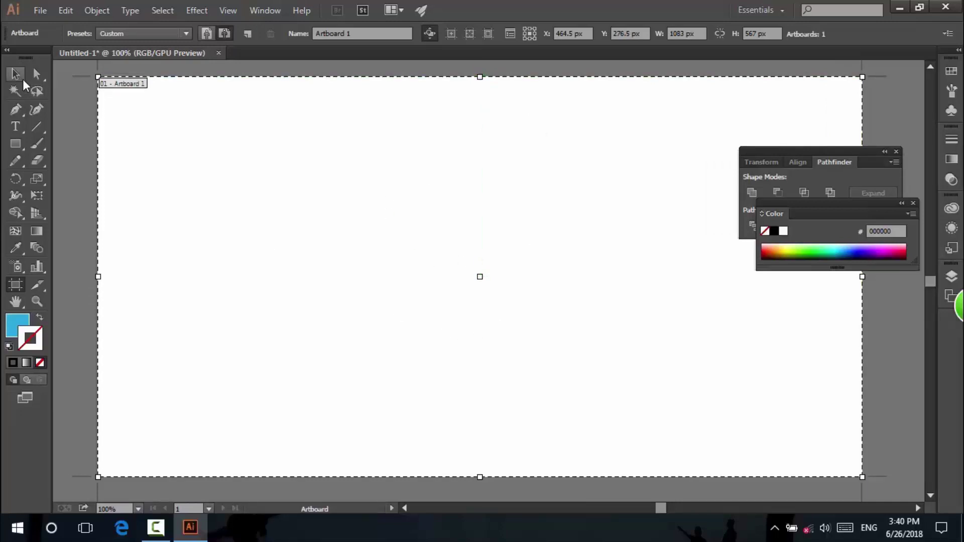
pyautogui.click(21, 79)
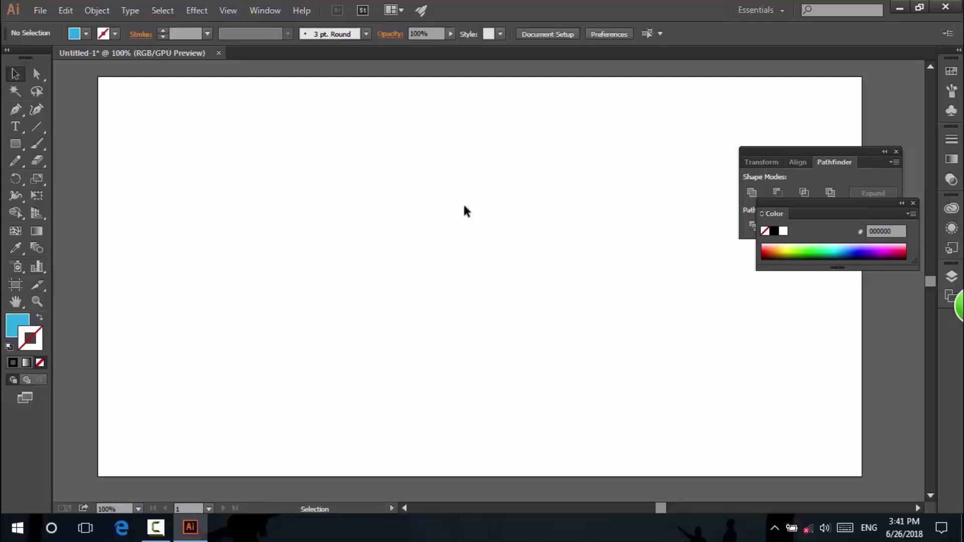
# Step: Undo the three artboard size changes and return to the Selection tool
pyautogui.press('a')
pyautogui.hotkey('ctrl', 'z')
pyautogui.hotkey('ctrl', 'z')
pyautogui.hotkey('ctrl', 'z')
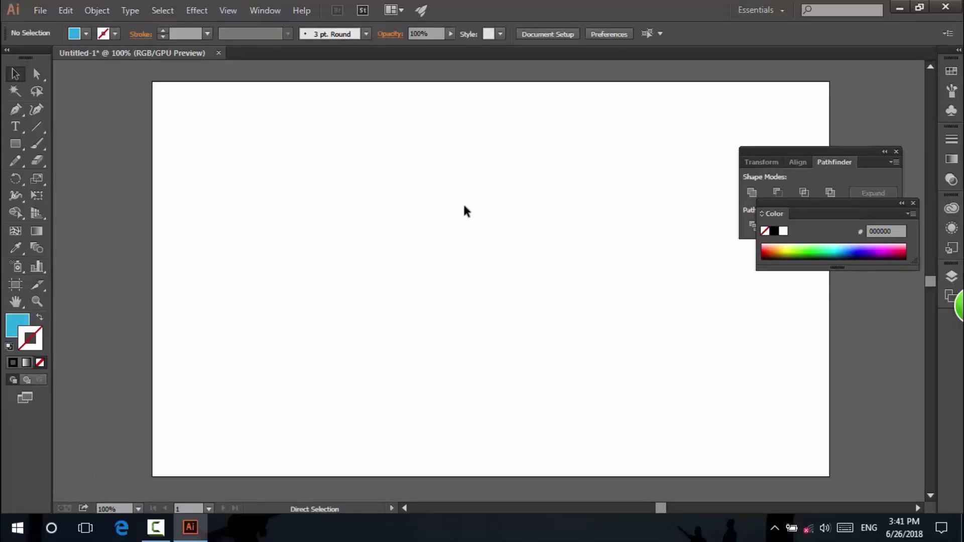
pyautogui.press('v')
# Step: Draw a large ellipse near the artboard's lower centre and a smaller circle above and left of it with the Ellipse tool
pyautogui.click(18, 146)
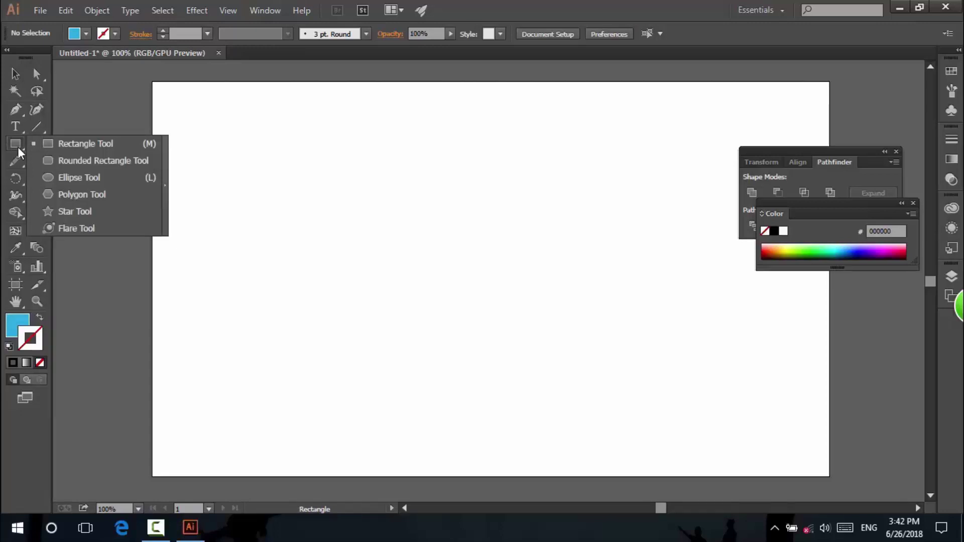
pyautogui.click(76, 177)
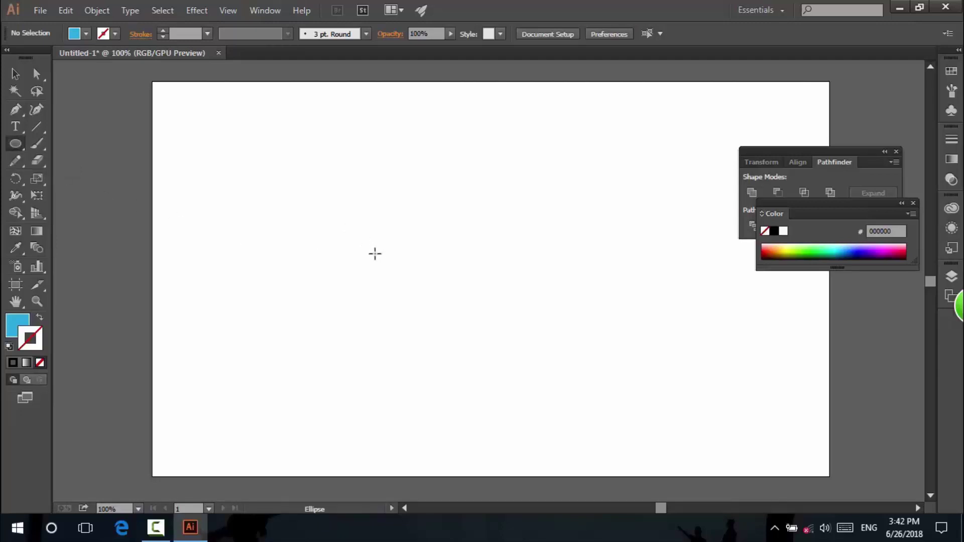
pyautogui.moveTo(327, 211); pyautogui.dragTo(560, 457)
pyautogui.scroll(-1, 522, 407)
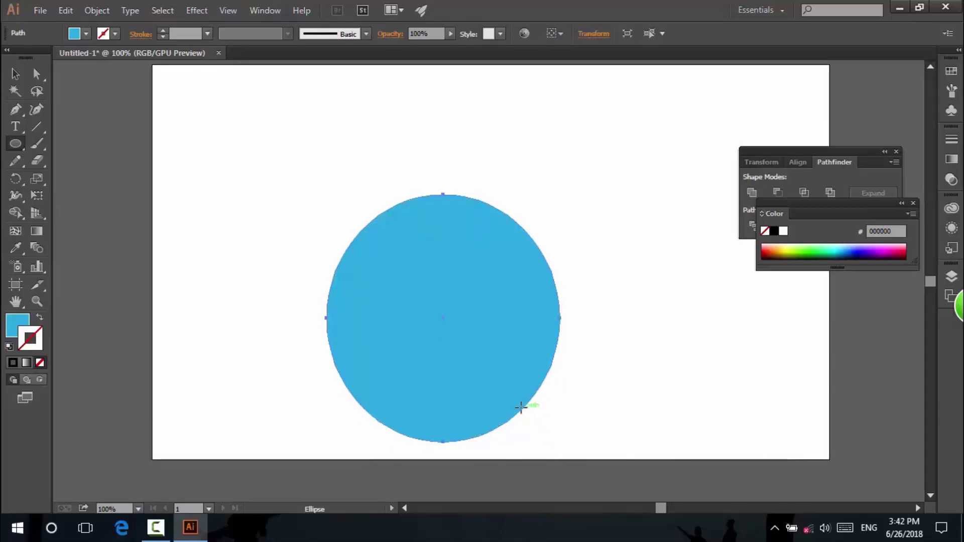
pyautogui.scroll(1, 521, 407)
pyautogui.moveTo(235, 131); pyautogui.dragTo(376, 272)
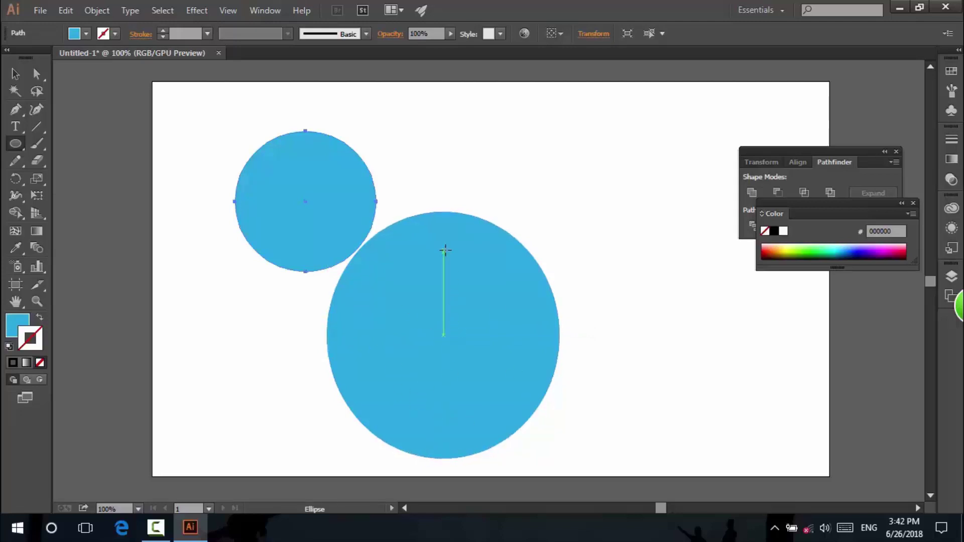
# Step: Select both blue ellipses together and delete them
pyautogui.click(15, 74)
pyautogui.moveTo(172, 106); pyautogui.dragTo(624, 391)
pyautogui.press('Delete')
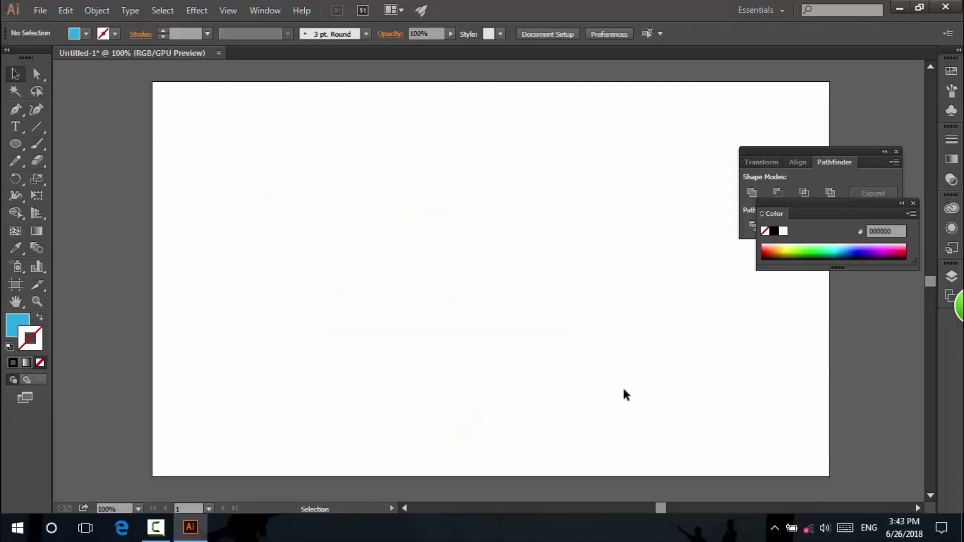
# Step: Draw a perfect circle outward from its centre on the left half of the artboard with the Ellipse tool
pyautogui.click(14, 147)
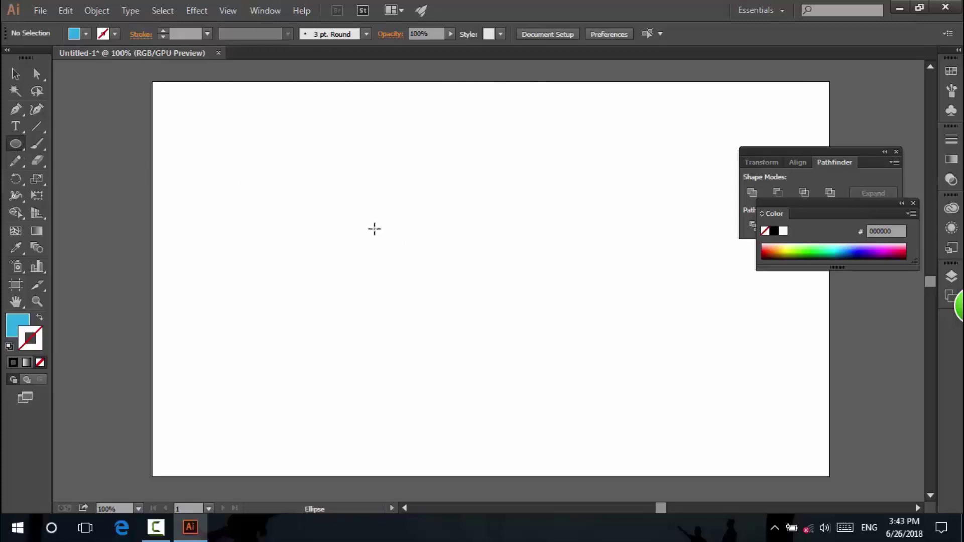
pyautogui.moveTo(351, 211); pyautogui.dragTo(468, 335)
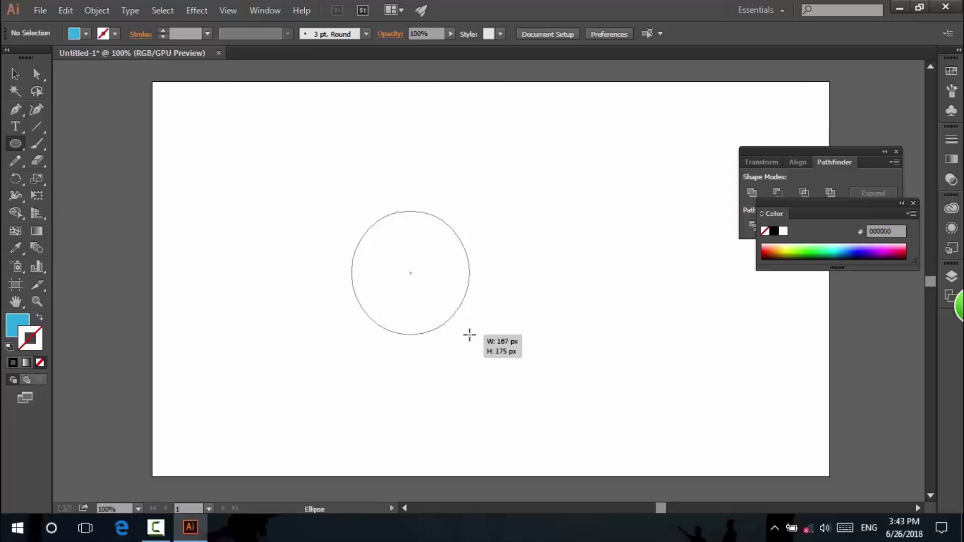
pyautogui.hotkey('shift', 'alt')
pyautogui.moveTo(470, 335)
pyautogui.mouseDown()
pyautogui.moveTo(411, 277)
pyautogui.moveTo(529, 428)
pyautogui.moveTo(372, 288)
pyautogui.moveTo(359, 260)
pyautogui.moveTo(448, 331)
pyautogui.moveTo(437, 317)
pyautogui.moveTo(480, 331)
pyautogui.moveTo(468, 324)
pyautogui.mouseUp()
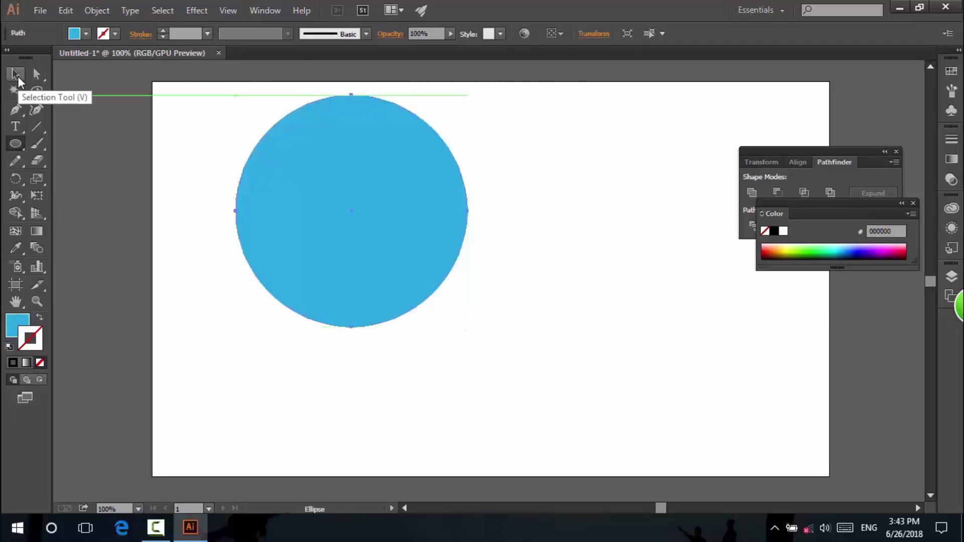
# Step: Move the blue circle to the right of the artboard's centre and deselect it
pyautogui.click(16, 75)
pyautogui.moveTo(397, 261); pyautogui.dragTo(466, 313)
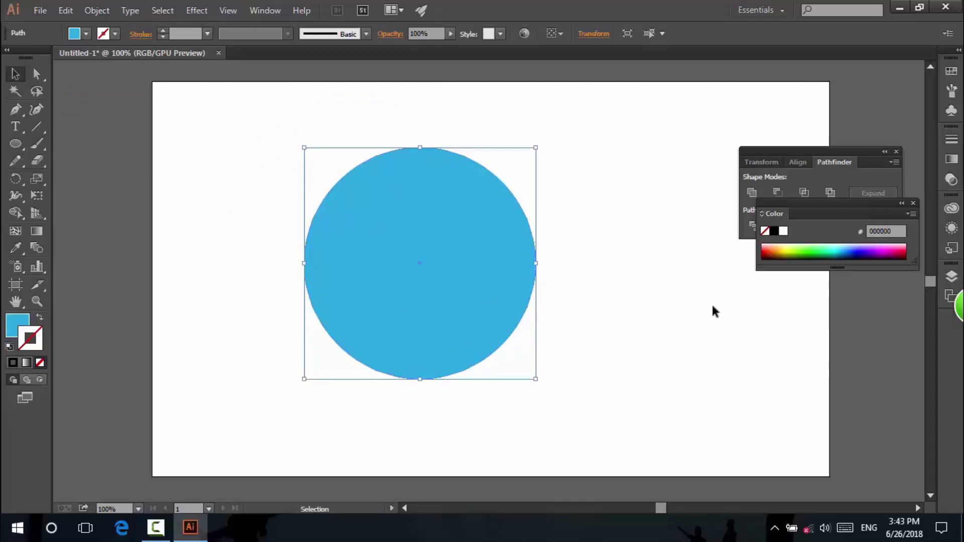
pyautogui.click(713, 306)
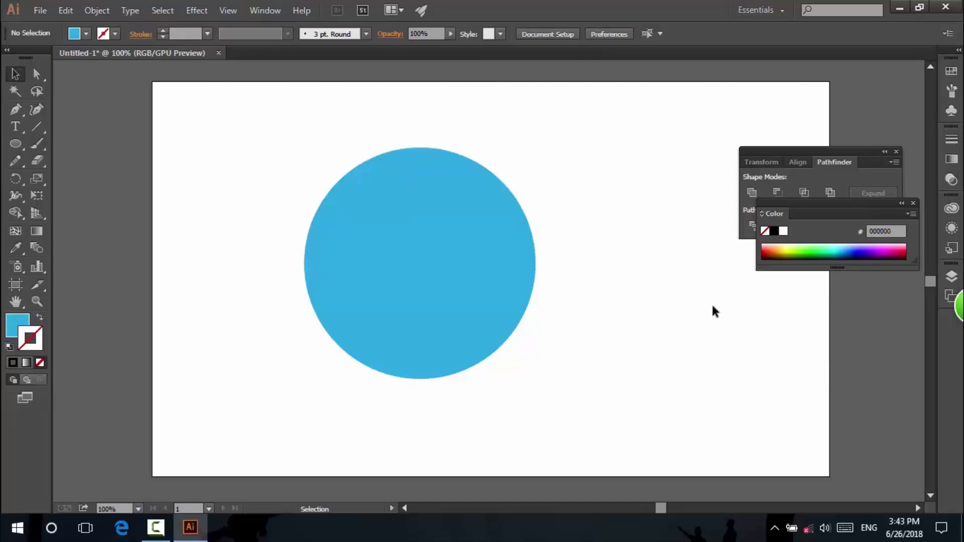
pyautogui.click(472, 249)
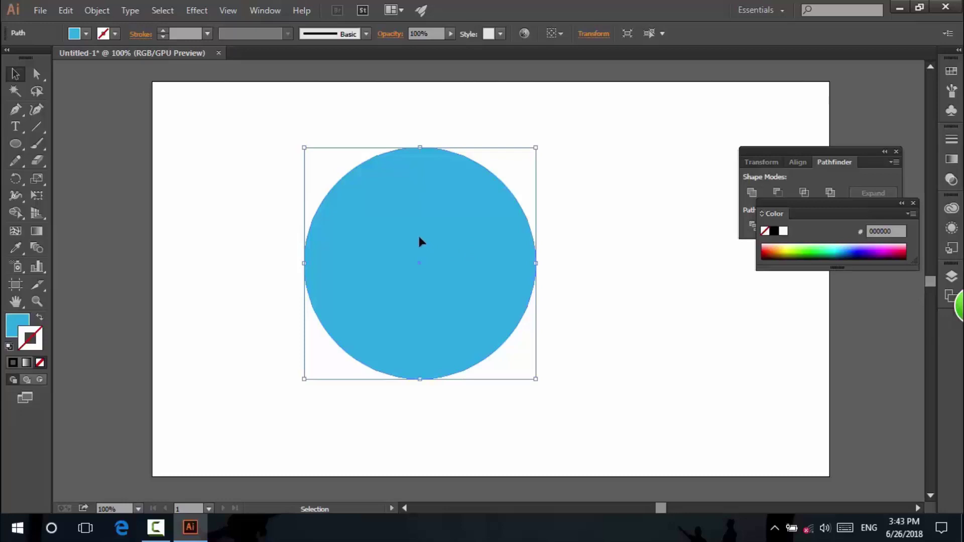
pyautogui.moveTo(325, 228); pyautogui.dragTo(460, 244)
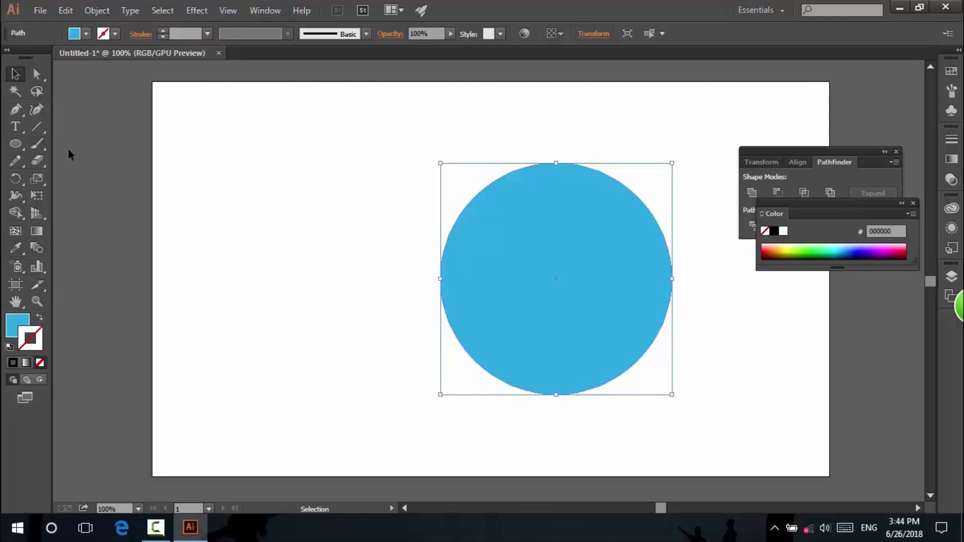
pyautogui.click(289, 239)
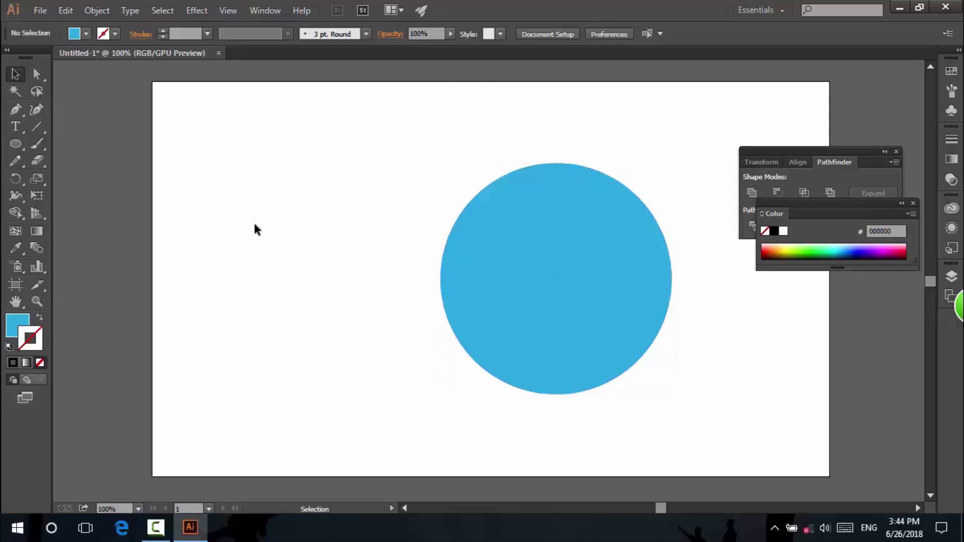
# Step: Draw a second perfect circle outward from its centre on the artboard's left side with the Ellipse tool and deselect it
pyautogui.click(23, 146)
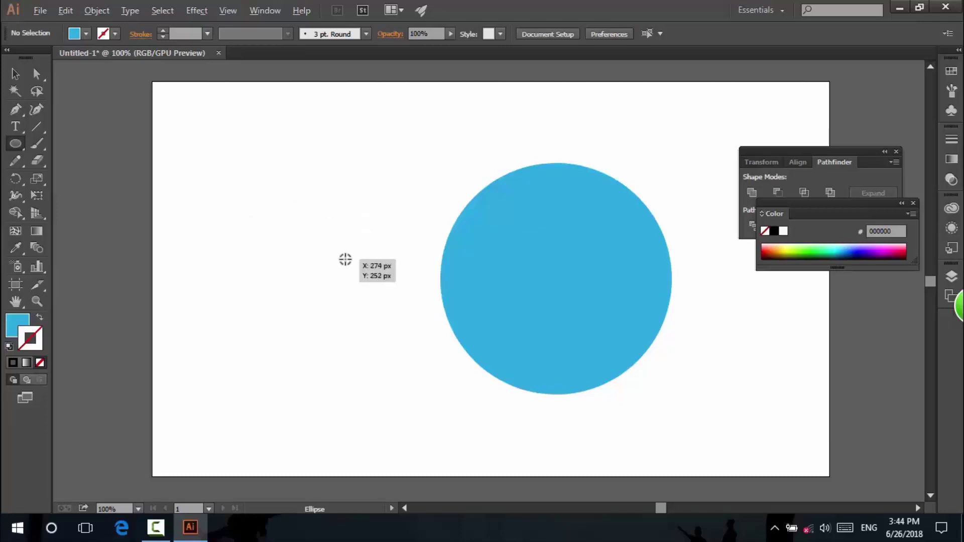
pyautogui.moveTo(281, 240); pyautogui.dragTo(365, 363)
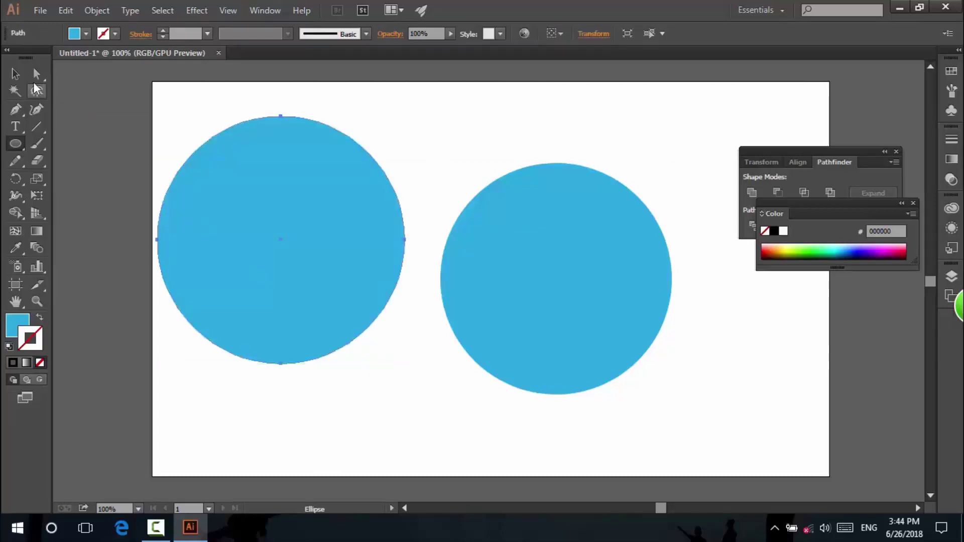
pyautogui.click(14, 75)
pyautogui.click(215, 108)
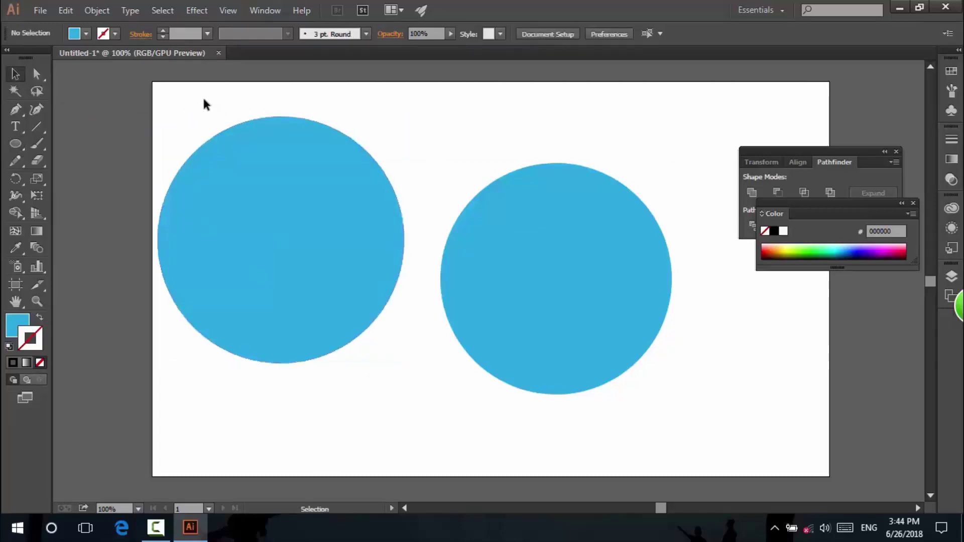
# Step: Select both blue circles together and delete them
pyautogui.moveTo(203, 100); pyautogui.dragTo(736, 376)
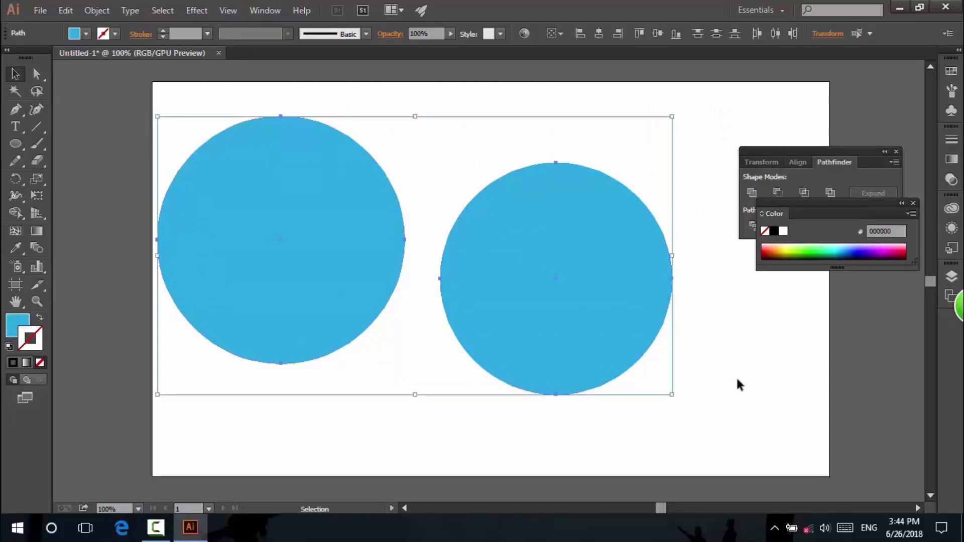
pyautogui.press('Delete')
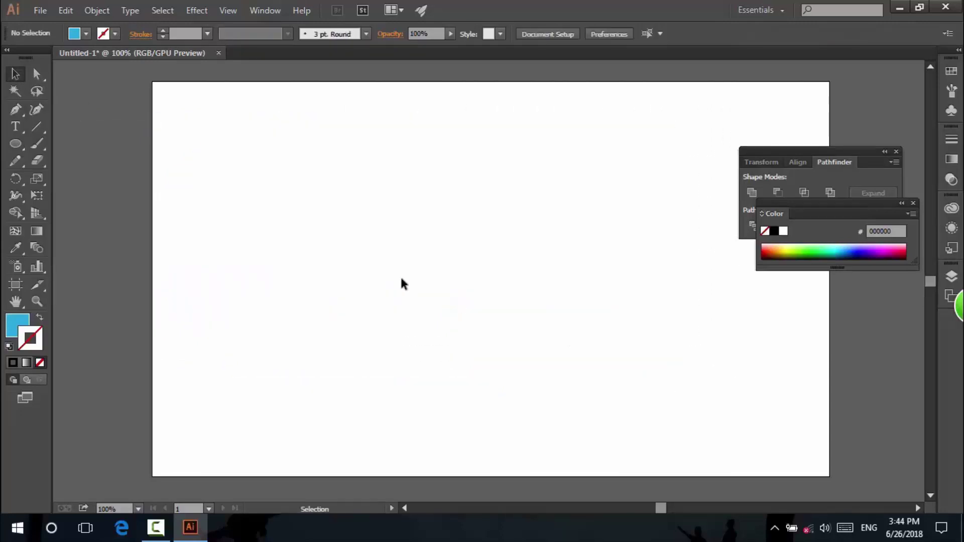
# Step: Draw an upright hexagon about 306 × 264 px outward from its centre in the artboard's upper left with the Polygon tool
pyautogui.click(20, 146)
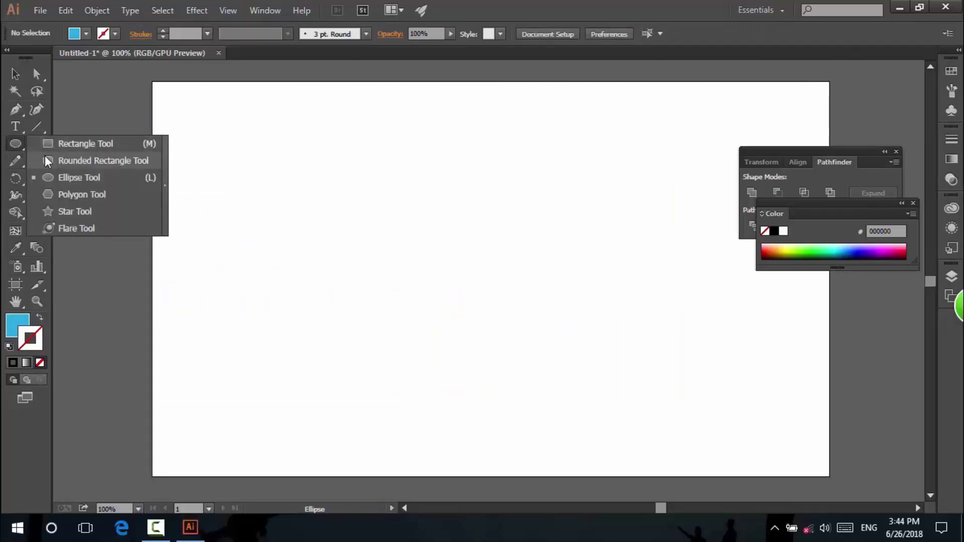
pyautogui.click(103, 203)
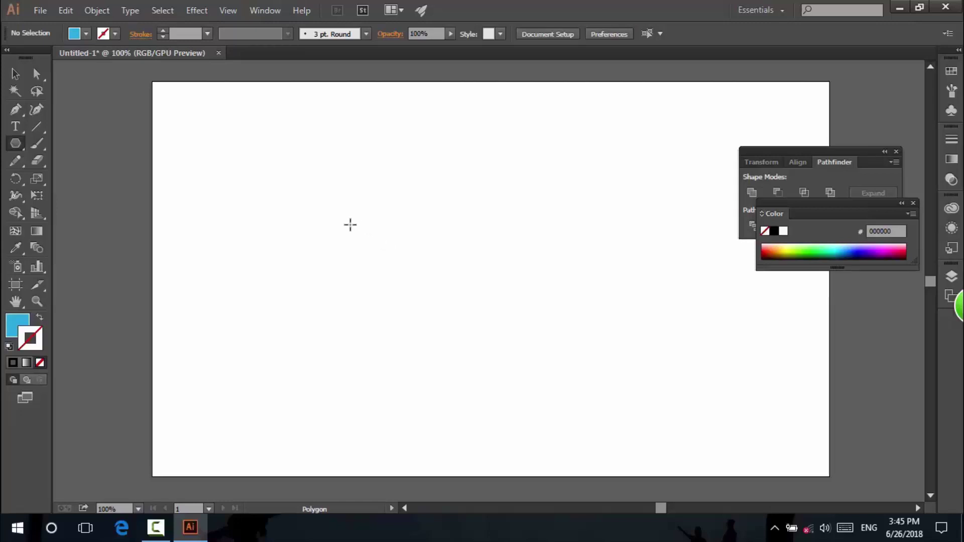
pyautogui.moveTo(314, 205); pyautogui.dragTo(364, 301)
pyautogui.press('shift')
pyautogui.hotkey('alt', 'shift')
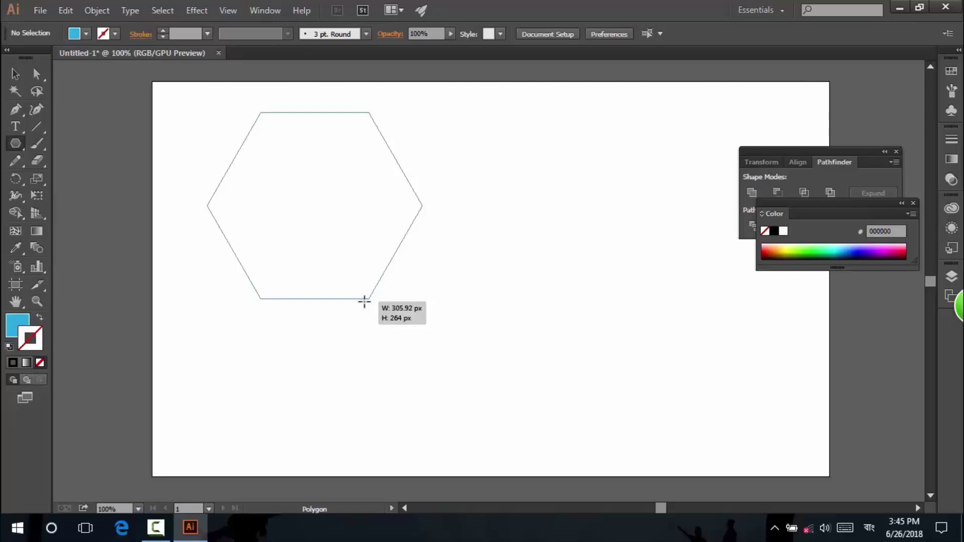
# Step: Raise, lower and raise again the number of sides while drawing the polygon, finishing it with 18 sides
pyautogui.press('Up')
pyautogui.press('Up')
pyautogui.press('Up')
pyautogui.press('Up')
pyautogui.press('Up')
pyautogui.press('Up')
pyautogui.press('Up')
pyautogui.press('Up')
pyautogui.moveTo(364, 301); pyautogui.dragTo(365, 301)
pyautogui.press('Up')
pyautogui.press('Up')
pyautogui.press('Up')
pyautogui.press('Up')
pyautogui.press('Up')
pyautogui.press('Up')
pyautogui.press('Up')
pyautogui.press('Up')
pyautogui.press('Up')
pyautogui.press('Up')
pyautogui.press('Up')
pyautogui.press('Up')
pyautogui.press('Up')
pyautogui.press('Up')
pyautogui.press('Up')
pyautogui.press('Up')
pyautogui.press('Up')
pyautogui.press('Up')
pyautogui.press('Up')
pyautogui.press('Up')
pyautogui.press('Up')
pyautogui.press('Up')
pyautogui.press('Up')
pyautogui.press('Up')
pyautogui.press('Up')
pyautogui.press('Up')
pyautogui.press('Up')
pyautogui.press('Up')
pyautogui.press('Up')
pyautogui.press('Up')
pyautogui.press('Up')
pyautogui.press('Up')
pyautogui.press('Down')
pyautogui.press('Down')
pyautogui.press('Down')
pyautogui.press('Down')
pyautogui.press('Down')
pyautogui.press('Down')
pyautogui.press('Down')
pyautogui.press('Down')
pyautogui.press('Down')
pyautogui.press('Down')
pyautogui.press('Down')
pyautogui.press('Down')
pyautogui.press('Down')
pyautogui.press('Down')
pyautogui.press('Down')
pyautogui.press('Down')
pyautogui.press('Down')
pyautogui.press('Down')
pyautogui.press('Down')
pyautogui.press('Down')
pyautogui.press('Down')
pyautogui.press('Down')
pyautogui.press('Down')
pyautogui.press('Down')
pyautogui.press('Down')
pyautogui.press('Down')
pyautogui.press('Down')
pyautogui.press('Up')
pyautogui.press('Up')
pyautogui.press('Up')
pyautogui.press('Up')
pyautogui.press('Up')
pyautogui.press('Up')
pyautogui.press('Up')
pyautogui.press('Up')
pyautogui.press('Up')
pyautogui.press('Up')
pyautogui.press('Up')
pyautogui.press('Up')
pyautogui.press('Up')
pyautogui.press('Up')
pyautogui.press('Up')
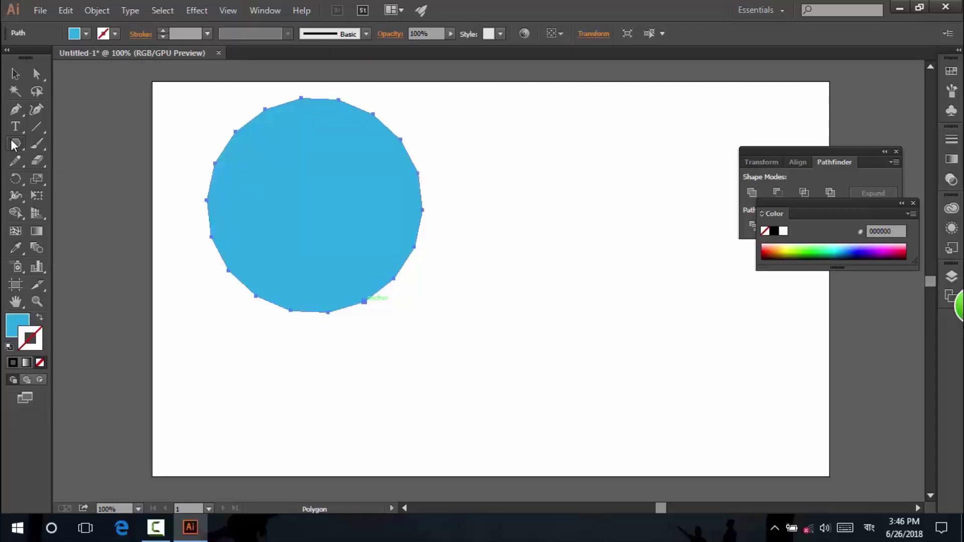
# Step: Delete the many-sided blue polygon from the artboard
pyautogui.click(15, 74)
pyautogui.click(218, 210)
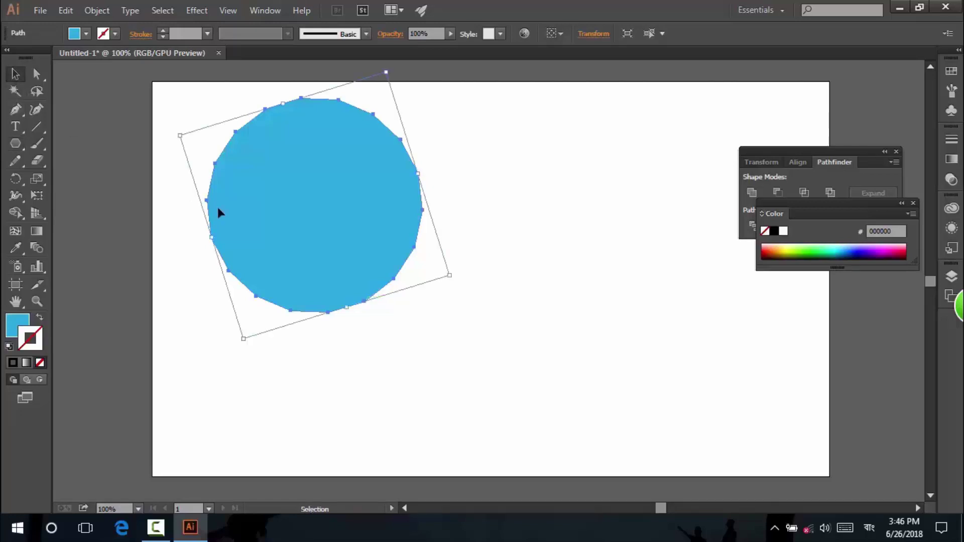
pyautogui.press('Delete')
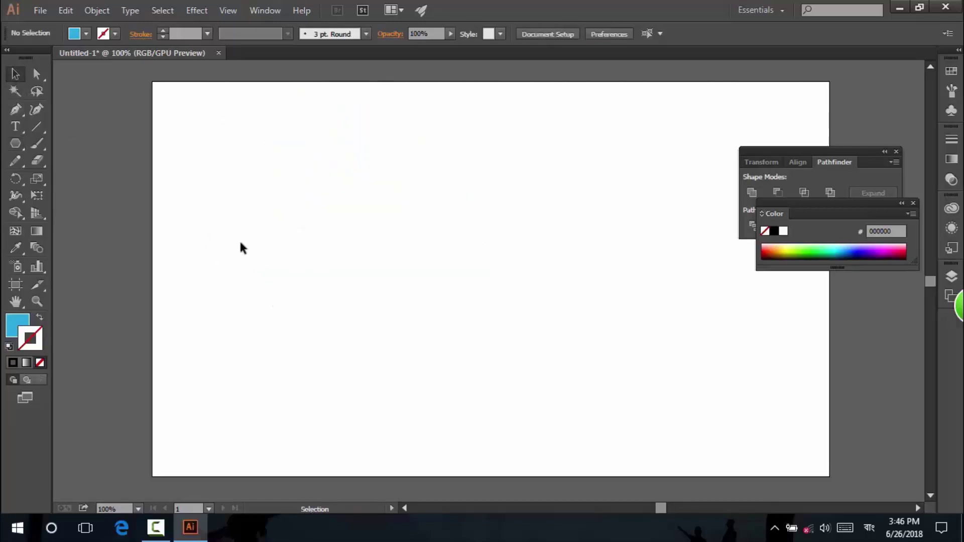
# Step: Draw a five-pointed star about 368 × 360 px outward from its centre on the artboard's left half with the Star tool
pyautogui.click(11, 144)
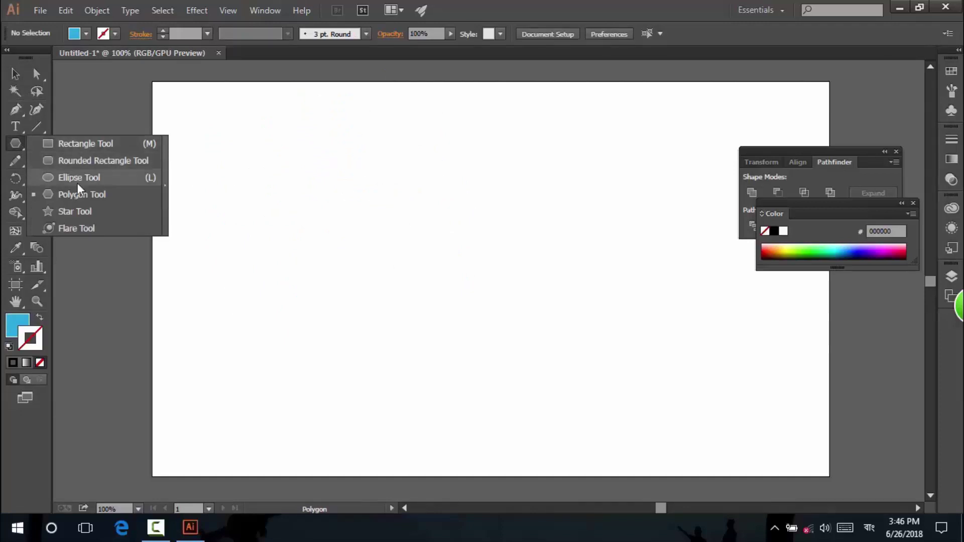
pyautogui.click(87, 212)
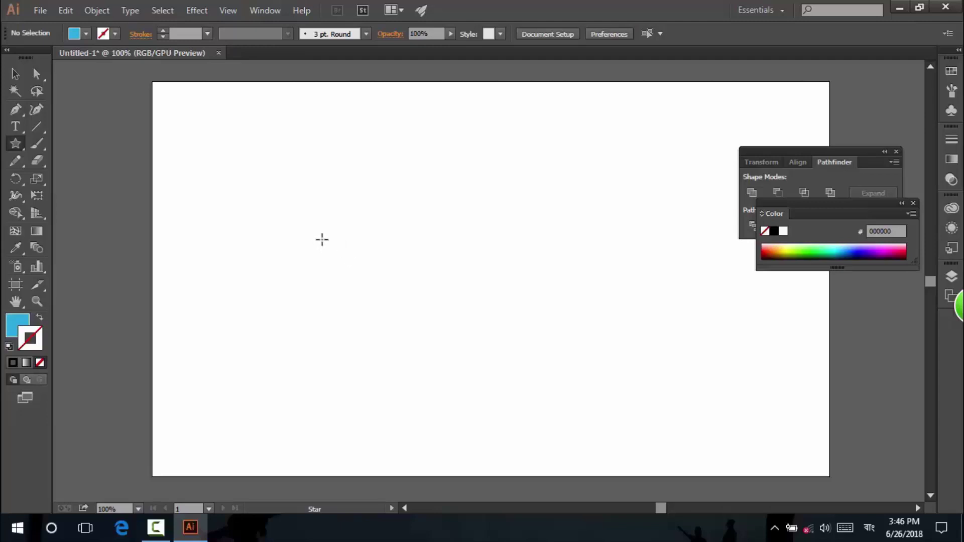
pyautogui.moveTo(321, 238); pyautogui.dragTo(411, 341)
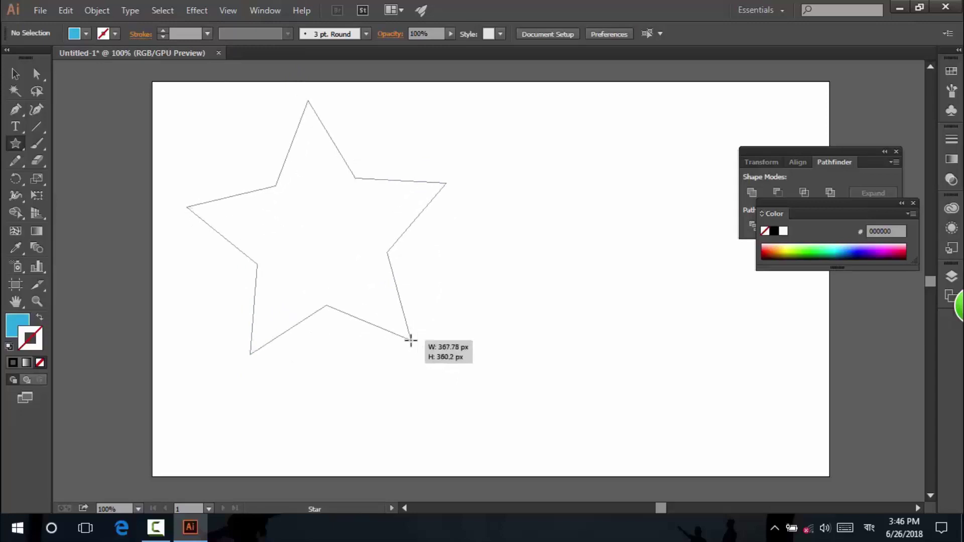
# Step: Reduce the star being drawn to four points and down to three
pyautogui.press('Down')
pyautogui.moveTo(410, 341); pyautogui.dragTo(411, 341)
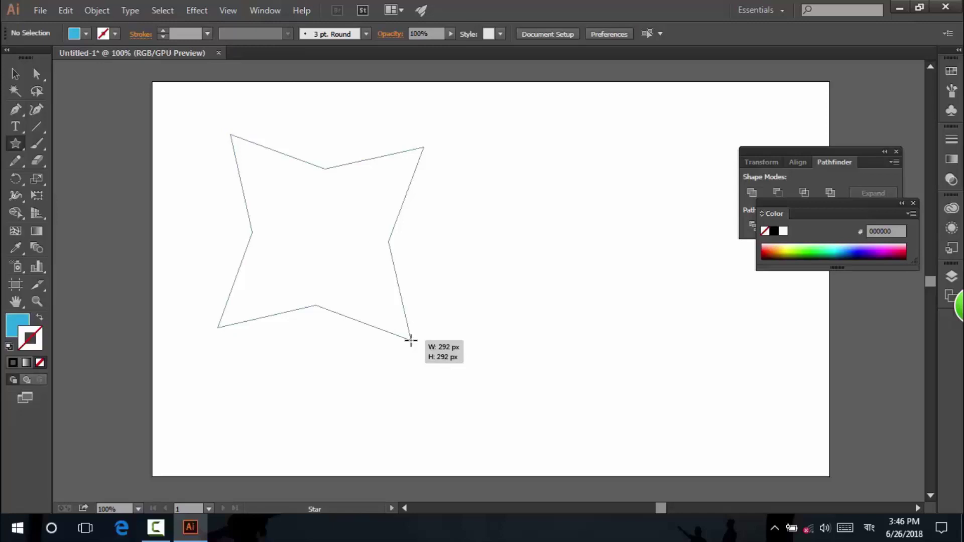
pyautogui.moveTo(411, 341); pyautogui.dragTo(411, 340)
pyautogui.press('Down')
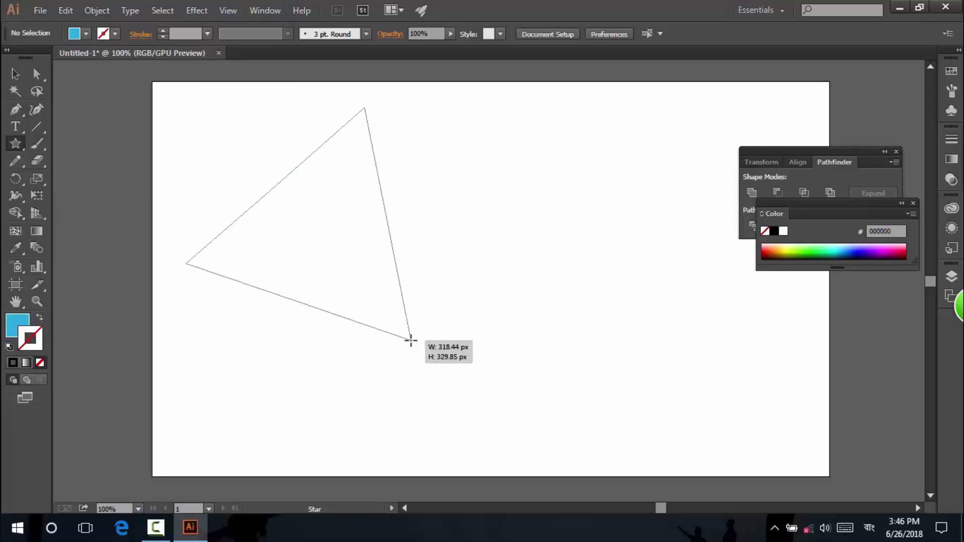
# Step: Increase the number of points on the star being drawn until it forms a dense sunburst of thin spikes, and finish it
pyautogui.press('Up')
pyautogui.press('Up')
pyautogui.press('Up')
pyautogui.press('Up')
pyautogui.press('Up')
pyautogui.press('Up')
pyautogui.press('Up')
pyautogui.press('Up')
pyautogui.moveTo(411, 340); pyautogui.dragTo(411, 341)
pyautogui.press('Up')
pyautogui.press('Up')
pyautogui.press('Up')
pyautogui.press('Up')
pyautogui.press('Up')
pyautogui.press('Up')
pyautogui.press('Up')
pyautogui.press('Up')
pyautogui.press('Up')
pyautogui.press('Up')
pyautogui.press('Up')
pyautogui.press('Up')
pyautogui.press('Up')
pyautogui.press('Up')
pyautogui.press('Up')
pyautogui.press('Up')
pyautogui.press('Up')
pyautogui.press('Up')
pyautogui.press('Up')
pyautogui.press('Up')
pyautogui.press('Up')
pyautogui.press('Up')
pyautogui.press('Up')
pyautogui.press('Up')
pyautogui.press('Up')
pyautogui.press('Up')
pyautogui.press('Up')
pyautogui.press('Up')
pyautogui.press('Up')
pyautogui.press('Up')
pyautogui.press('Up')
pyautogui.press('Up')
pyautogui.press('Up')
pyautogui.press('Up')
pyautogui.press('Up')
pyautogui.press('Up')
pyautogui.press('Up')
pyautogui.press('Up')
pyautogui.press('Up')
pyautogui.press('Up')
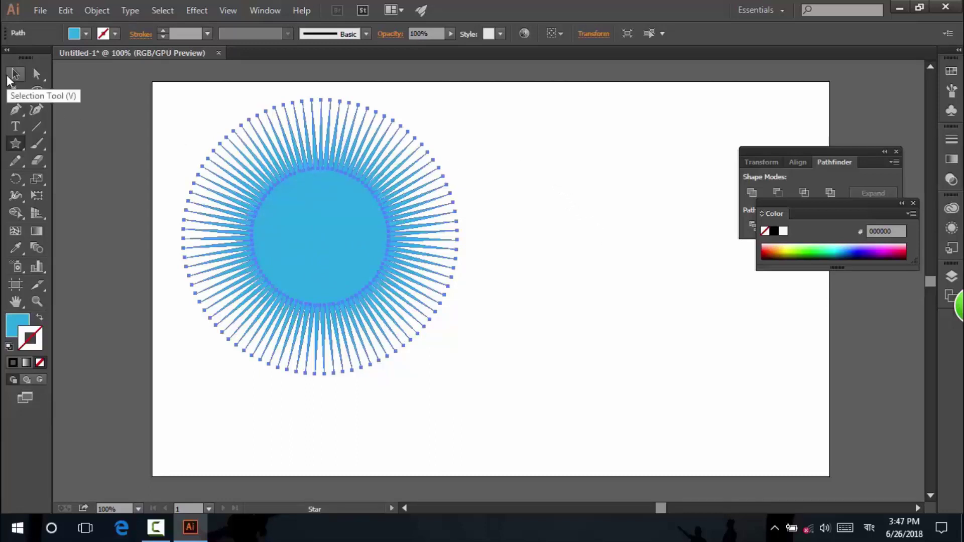
# Step: Move the blue sunburst star to the right of the artboard's centre and deselect it
pyautogui.click(8, 78)
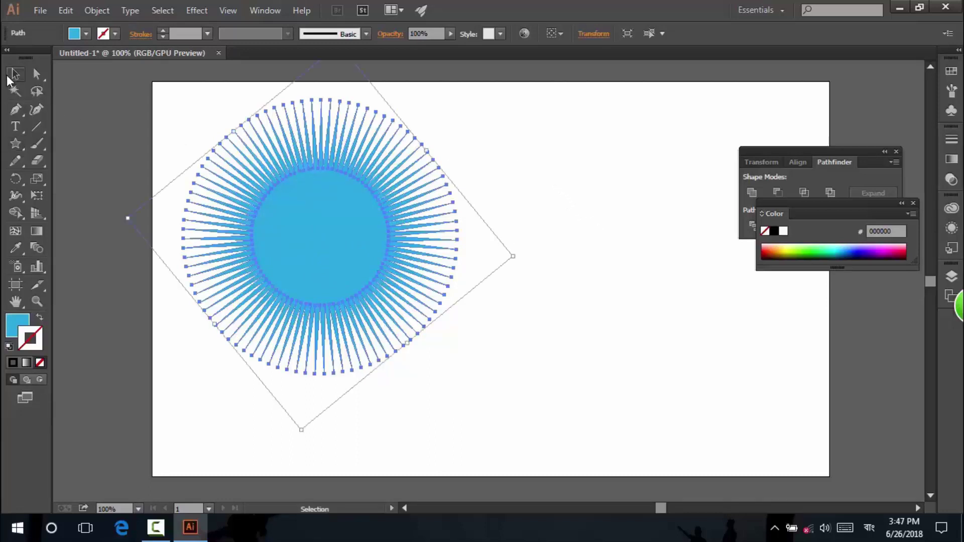
pyautogui.click(574, 292)
pyautogui.moveTo(308, 216); pyautogui.dragTo(493, 257)
pyautogui.click(304, 168)
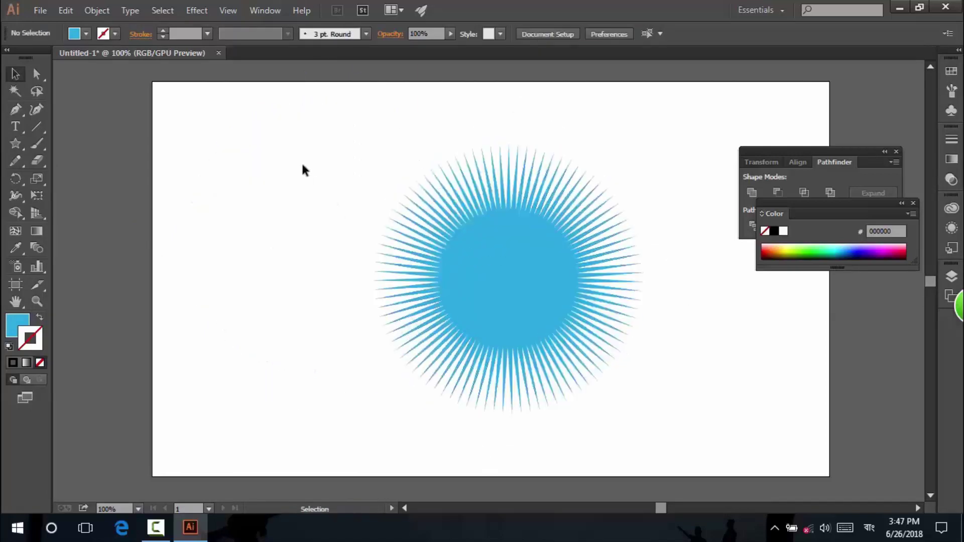
pyautogui.moveTo(546, 292); pyautogui.dragTo(621, 276)
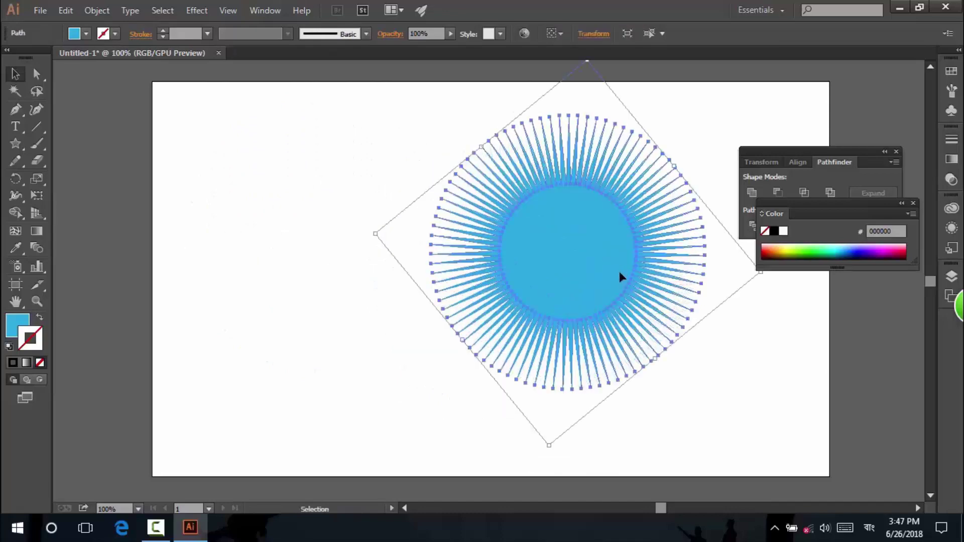
pyautogui.click(322, 199)
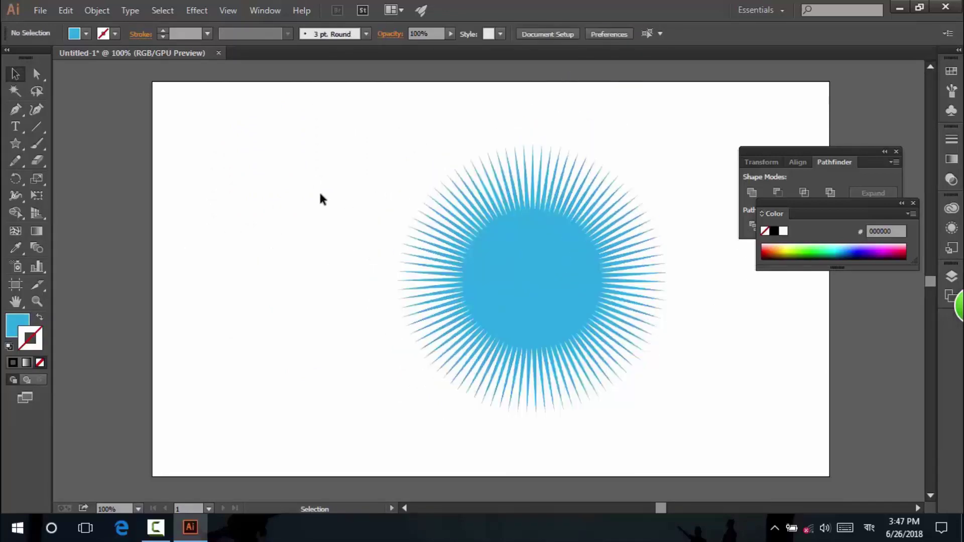
# Step: Draw a lens flare about 339 × 339 px on the artboard's left side with the Flare tool and deselect it
pyautogui.click(20, 146)
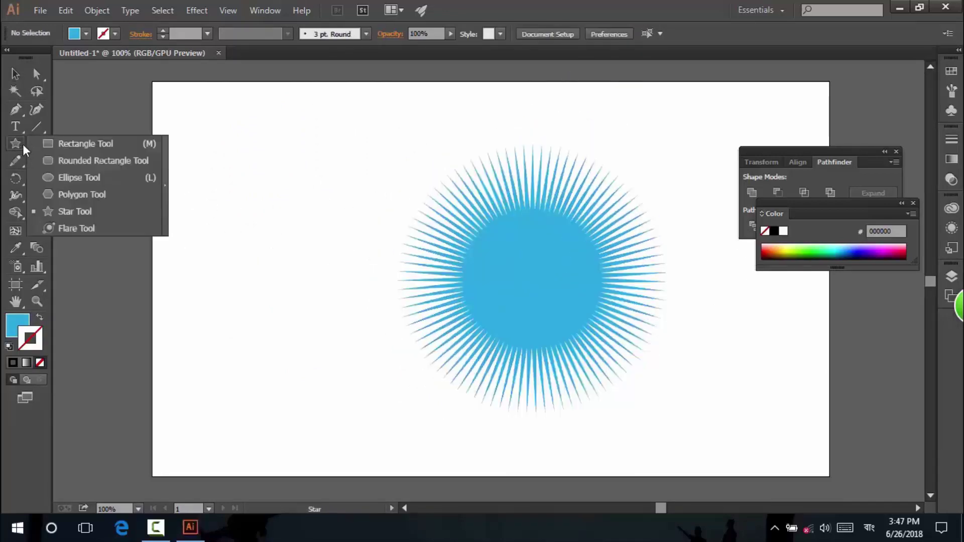
pyautogui.click(186, 153)
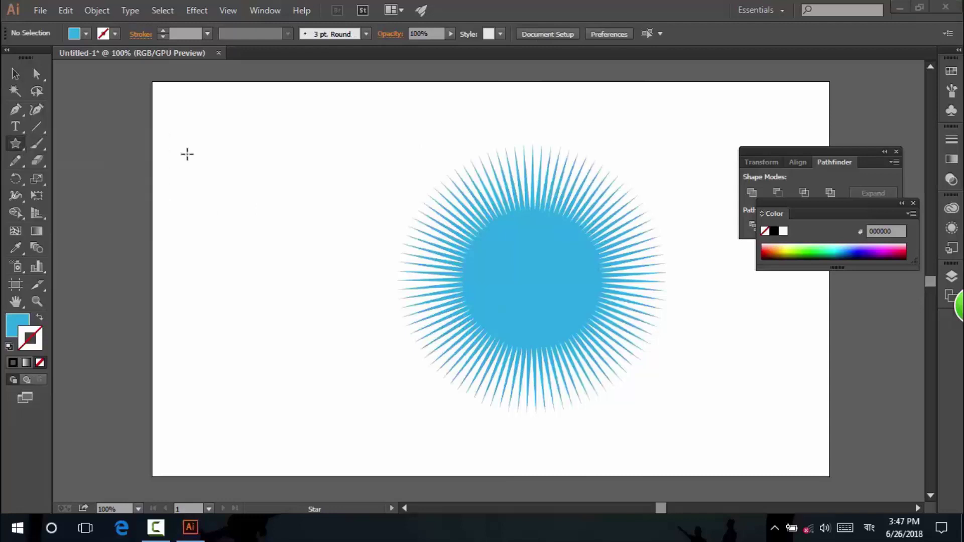
pyautogui.click(18, 147)
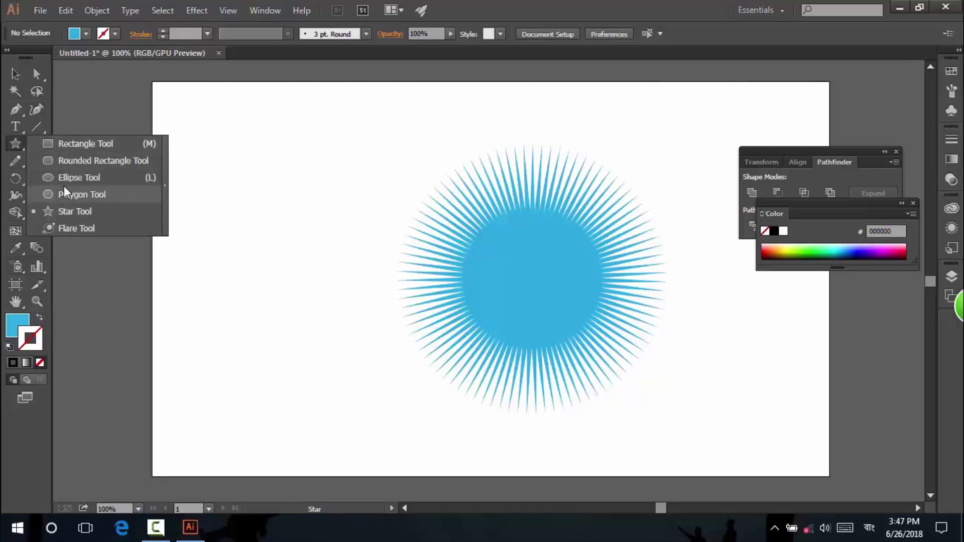
pyautogui.click(98, 229)
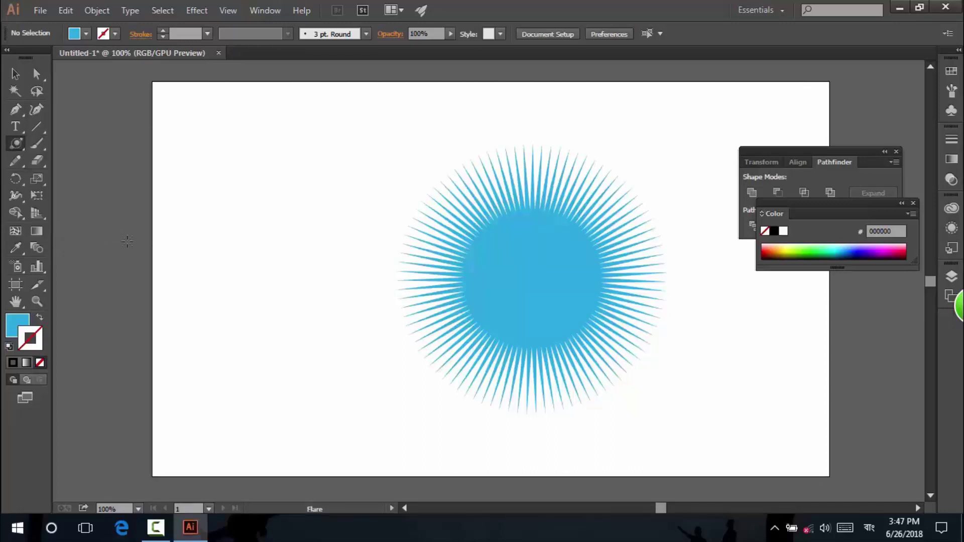
pyautogui.moveTo(243, 256); pyautogui.dragTo(264, 279)
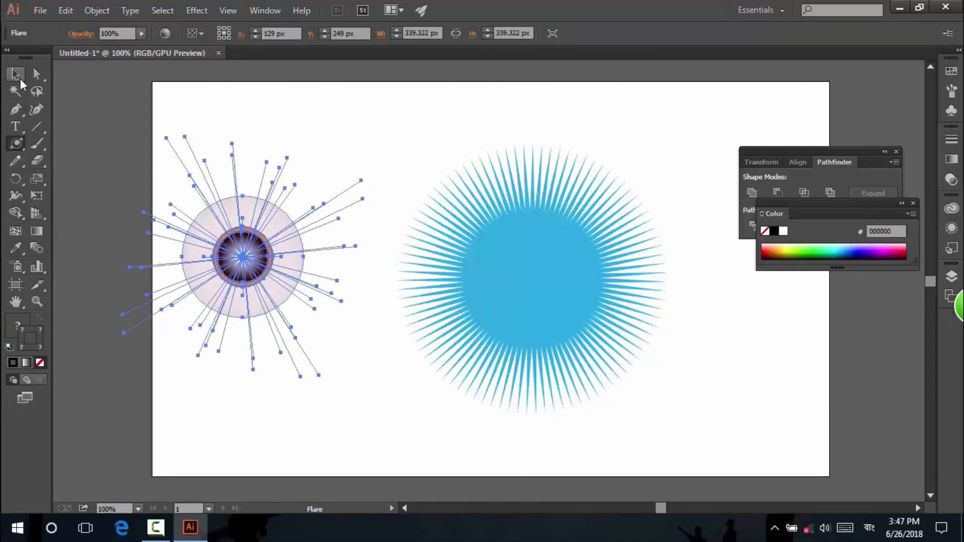
pyautogui.click(20, 78)
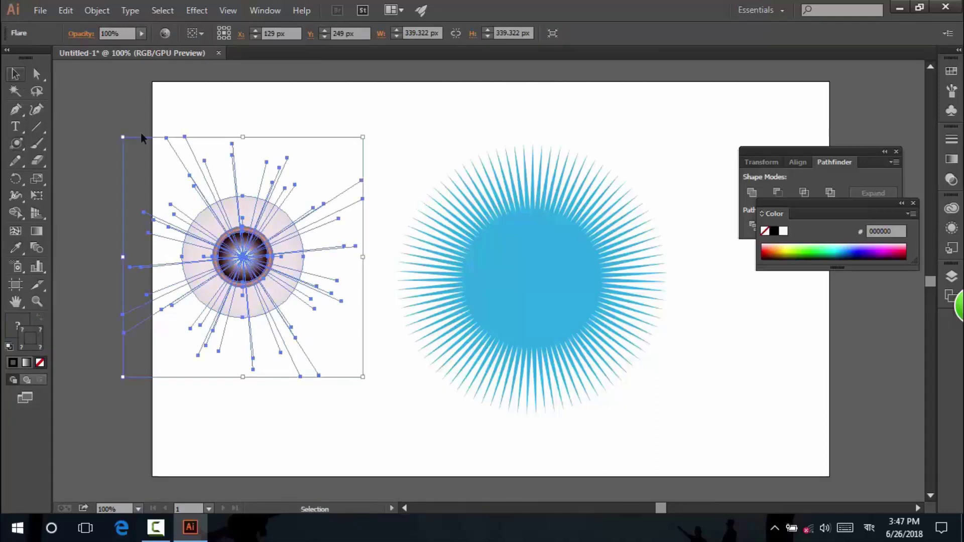
pyautogui.click(449, 166)
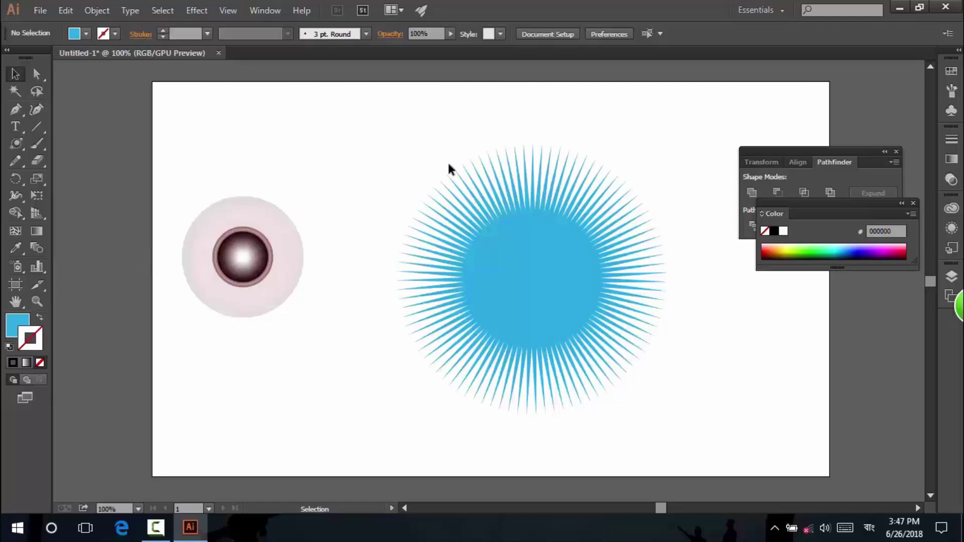
# Step: Select the lens flare and the blue sunburst star together and delete both from the artboard
pyautogui.moveTo(16, 144); pyautogui.dragTo(74, 214)
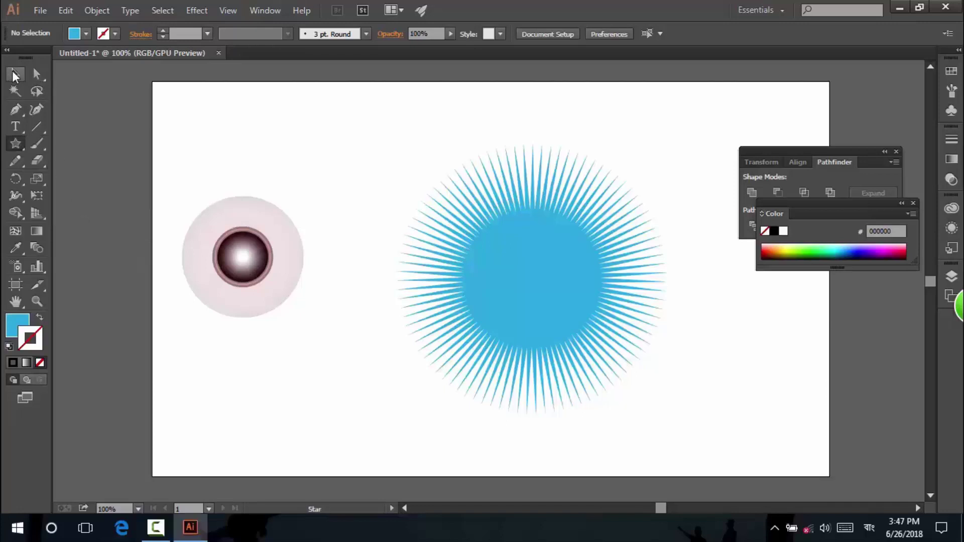
pyautogui.press('v')
pyautogui.click(215, 207)
pyautogui.click(192, 116)
pyautogui.moveTo(193, 116); pyautogui.dragTo(616, 327)
pyautogui.press('Delete')
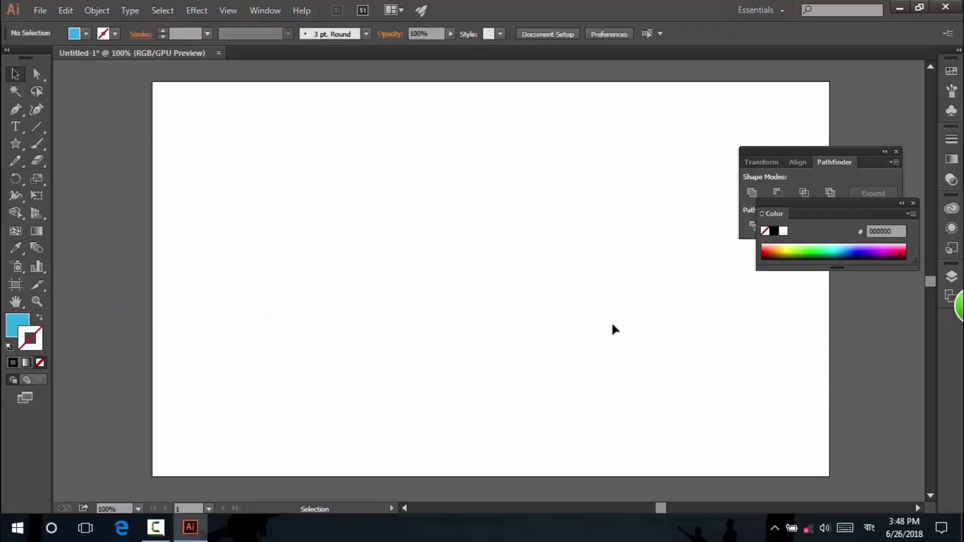
pyautogui.click(16, 144)
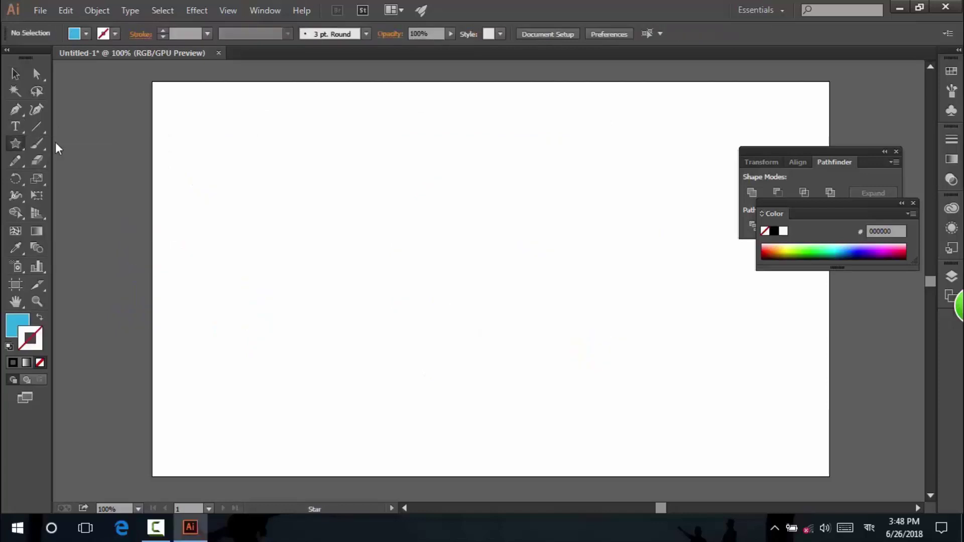
pyautogui.press('m')
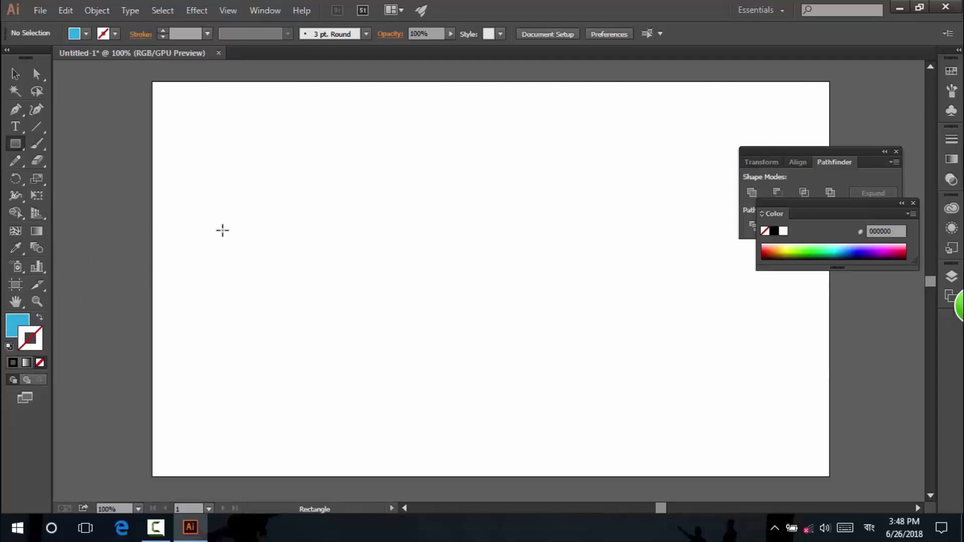
pyautogui.click(15, 75)
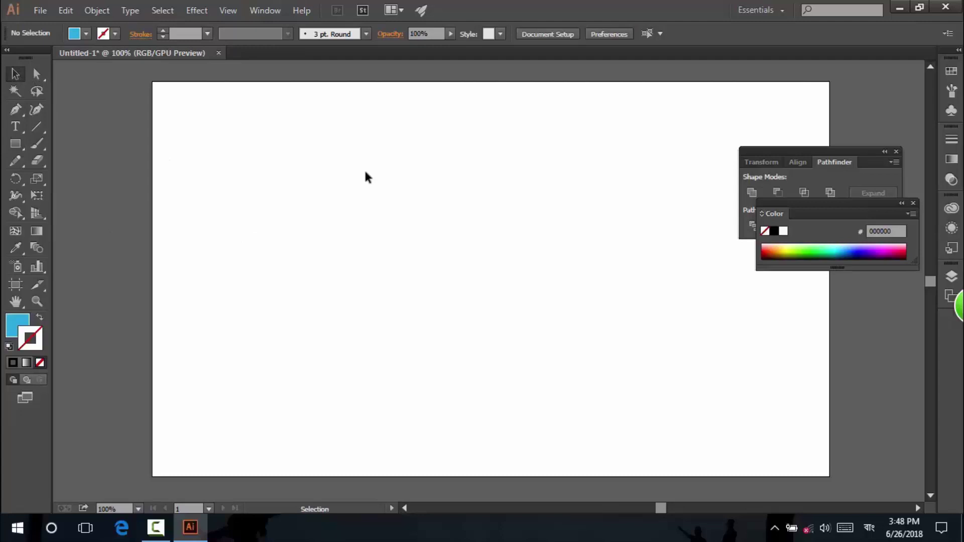
# Step: Close Illustrator without saving the changes to the untitled document
pyautogui.click(946, 6)
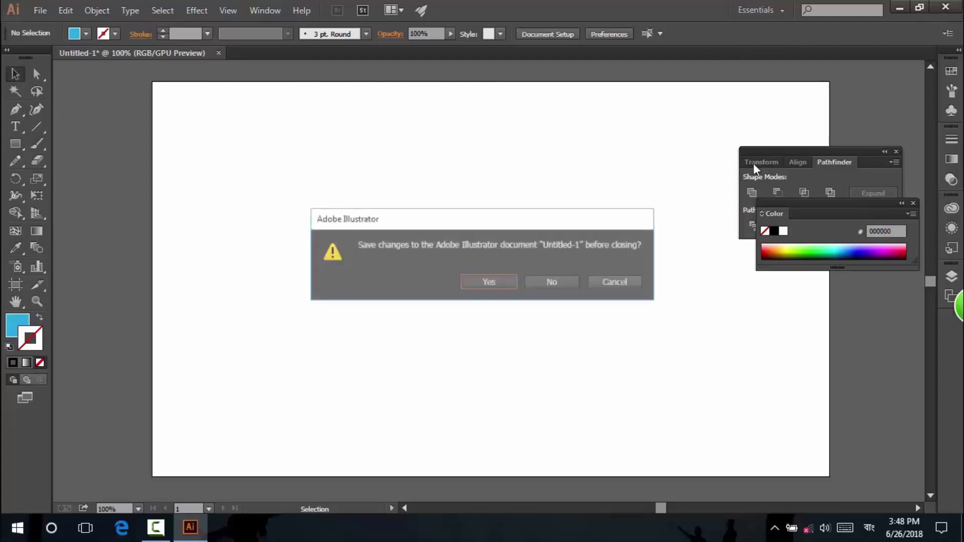
pyautogui.click(562, 280)
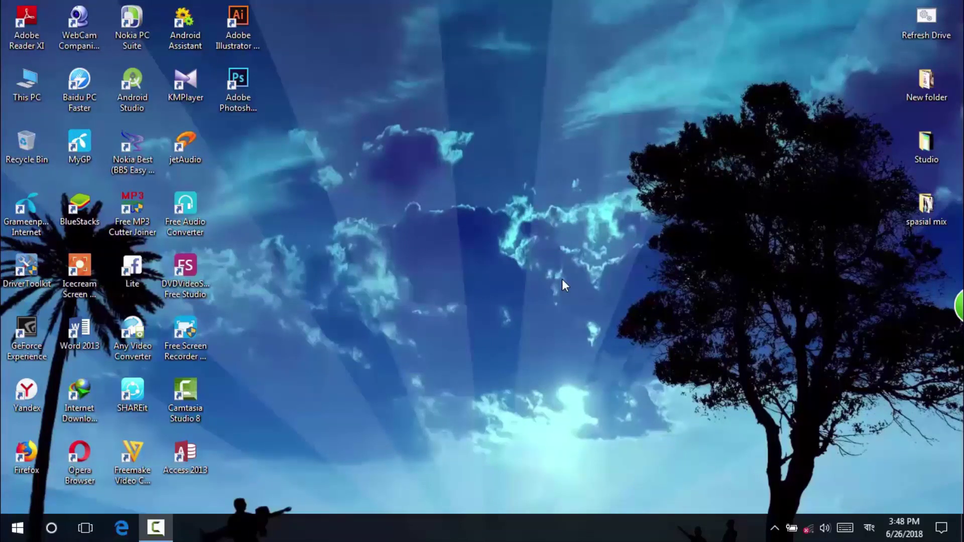
pyautogui.rightClick(446, 161)
pyautogui.click(482, 201)
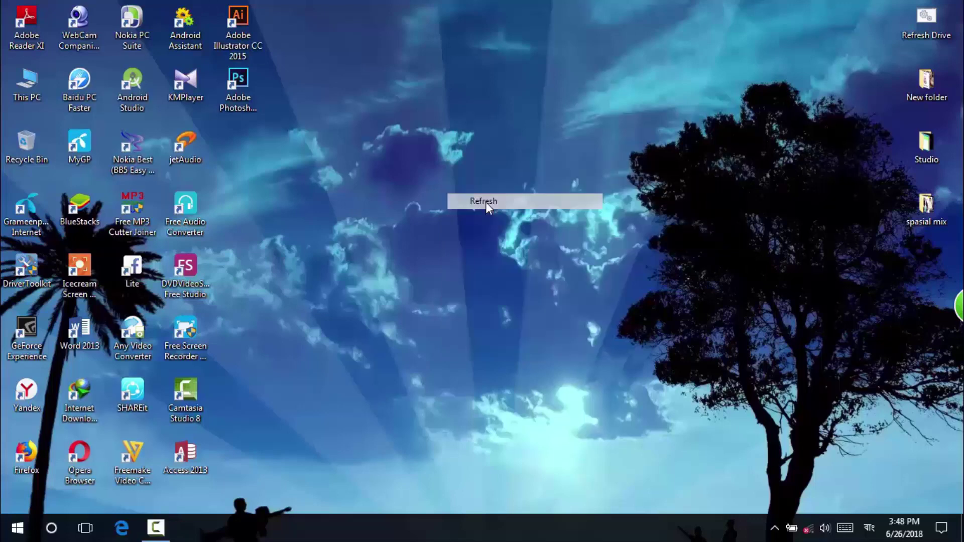
pyautogui.rightClick(452, 137)
pyautogui.click(483, 180)
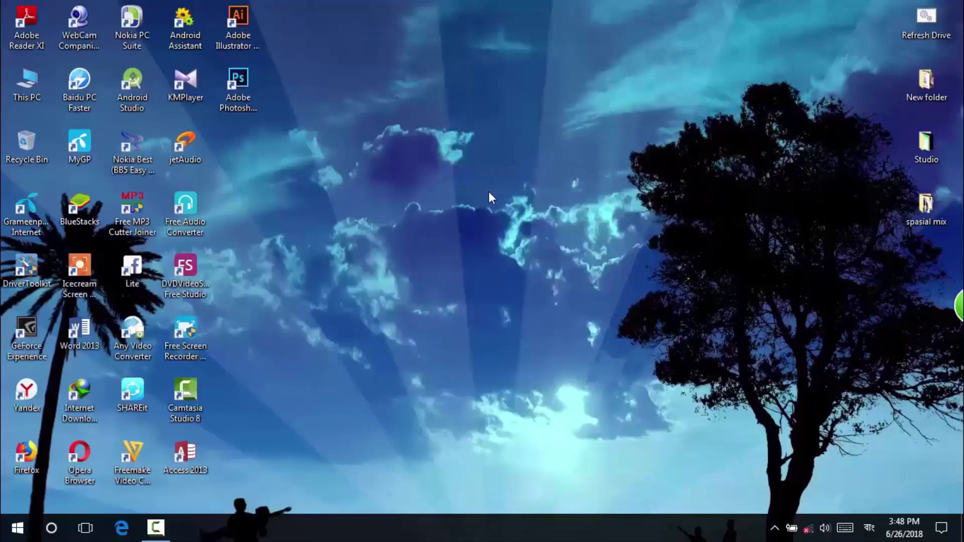
pyautogui.rightClick(489, 195)
pyautogui.click(513, 232)
pyautogui.rightClick(474, 165)
pyautogui.click(514, 204)
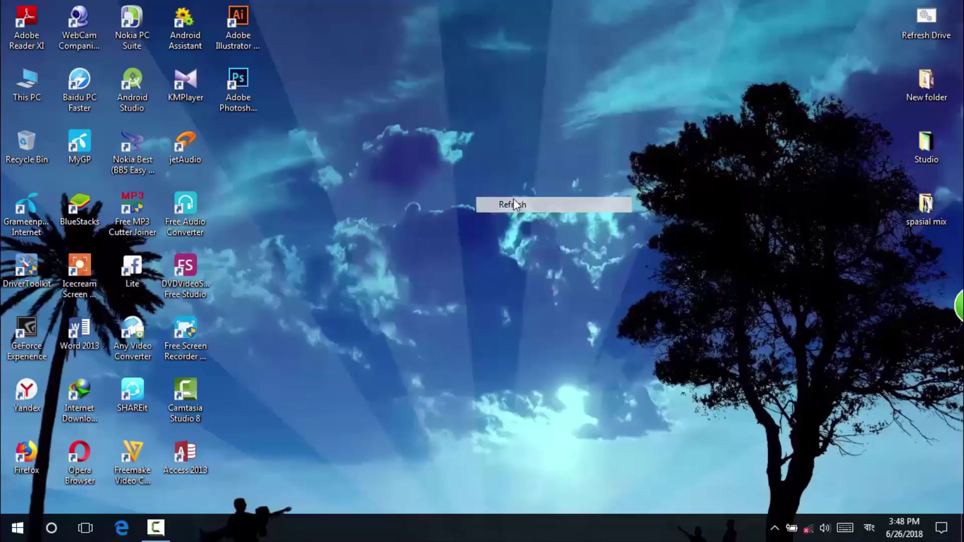
pyautogui.rightClick(491, 130)
pyautogui.click(508, 168)
pyautogui.rightClick(493, 122)
pyautogui.click(515, 158)
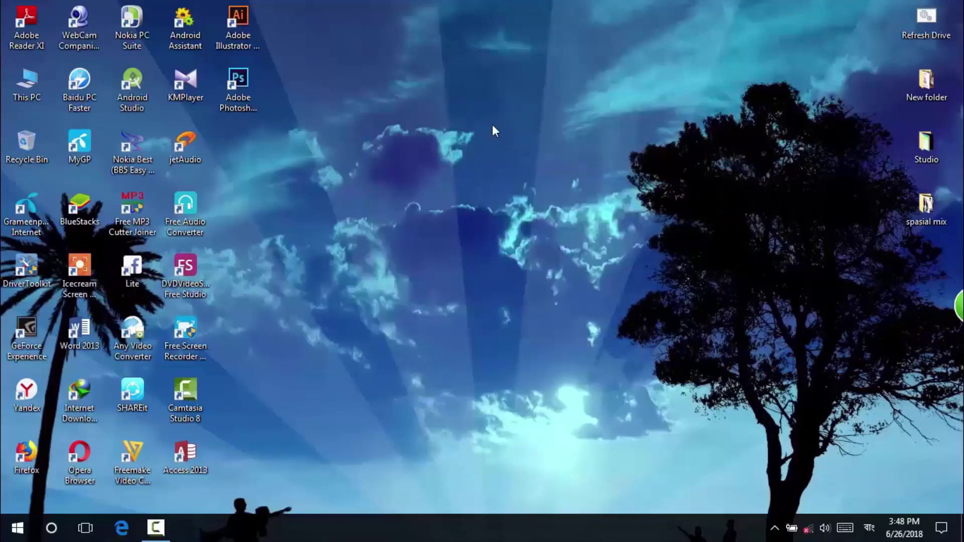